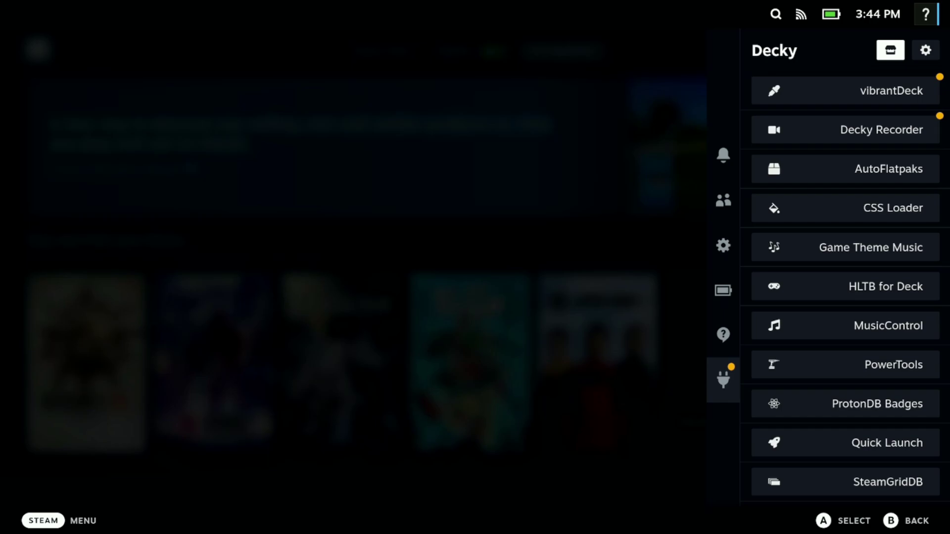
Open the AutoFlatpaks plugin page from the Decky plugin list
key(Down)
key(Down)
key(Down)
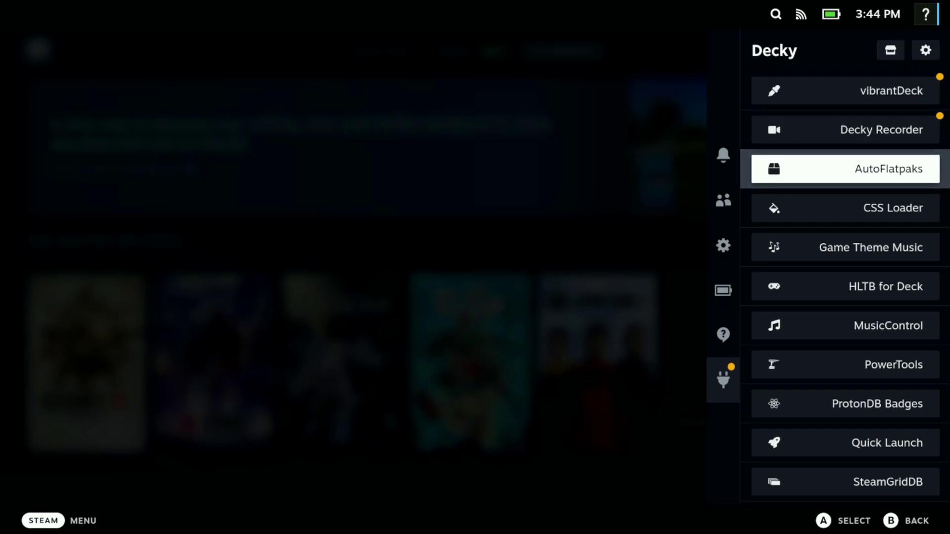
key(Return)
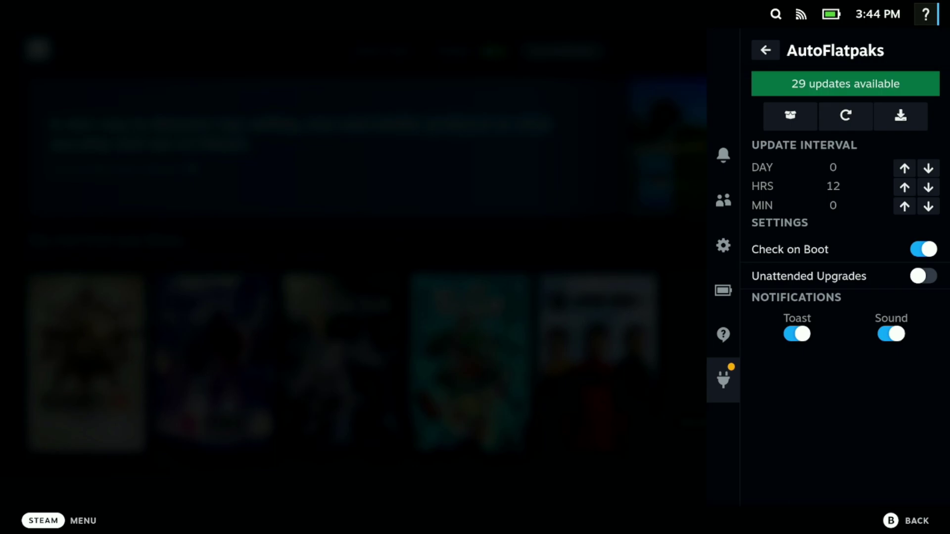
View the list of 29 available Flatpak updates, then close it
key(Up)
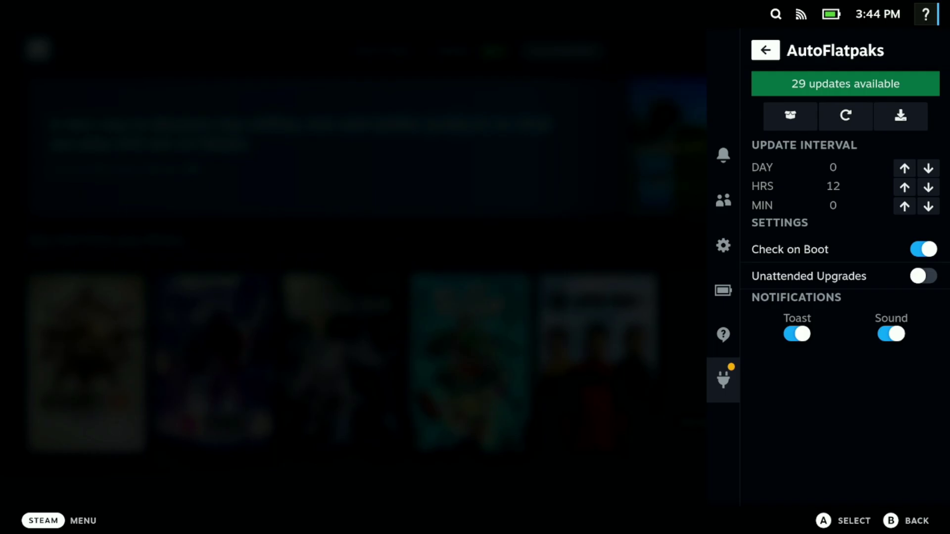
key(Down)
key(Return)
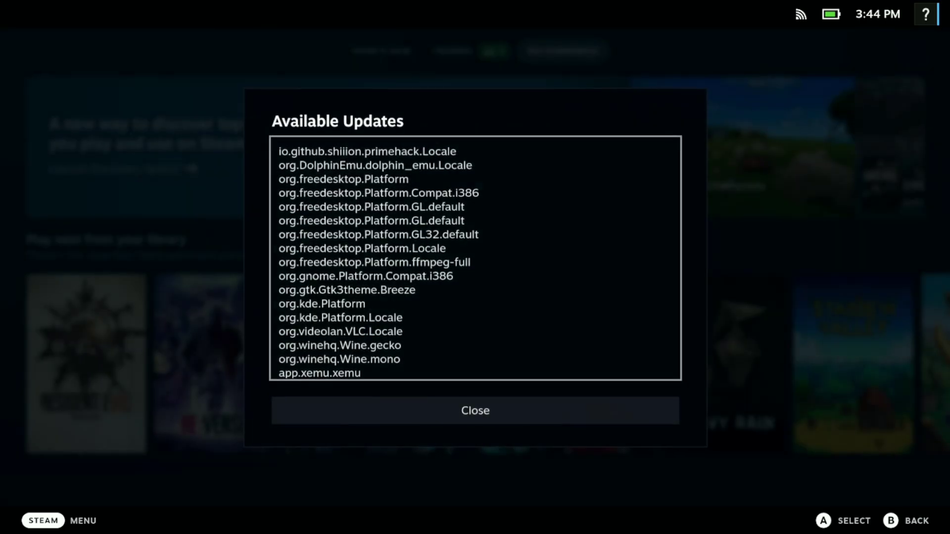
key(Down)
key(Up)
key(Down)
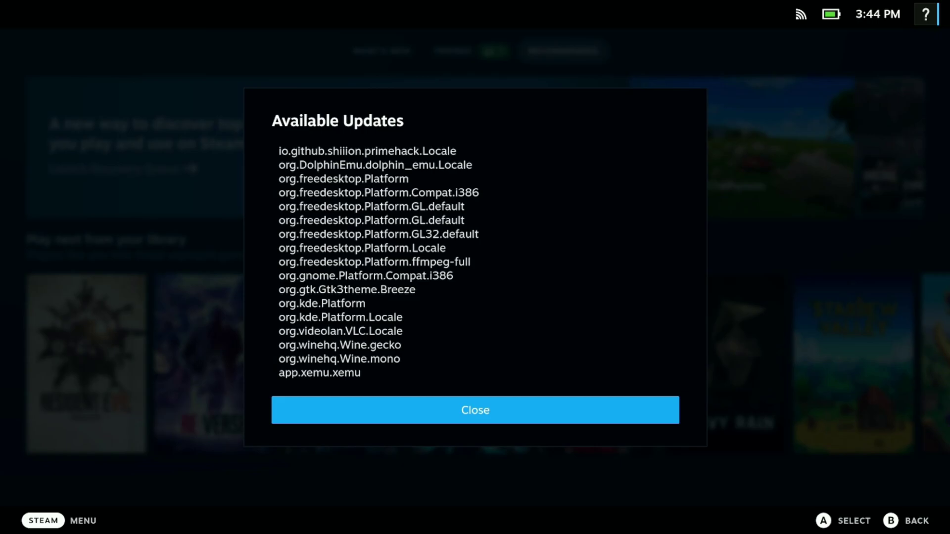
key(Return)
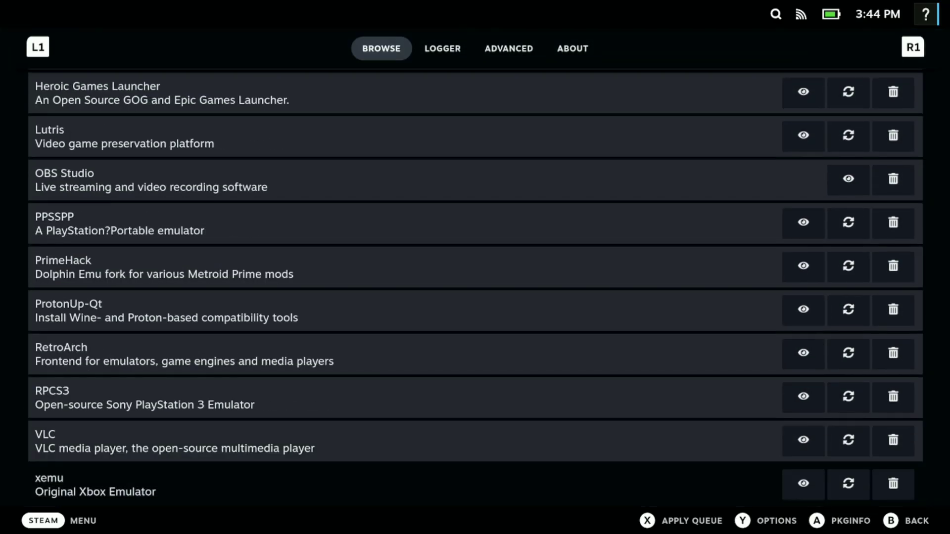
Switch to the package manager's Logger page, then exit back to the Decky list
key(Up)
key(Up)
key(Up)
key(Up)
key(Up)
key(Up)
key(Up)
key(Up)
key(Up)
key(Up)
key(Up)
key(Up)
key(Up)
key(Up)
key(Up)
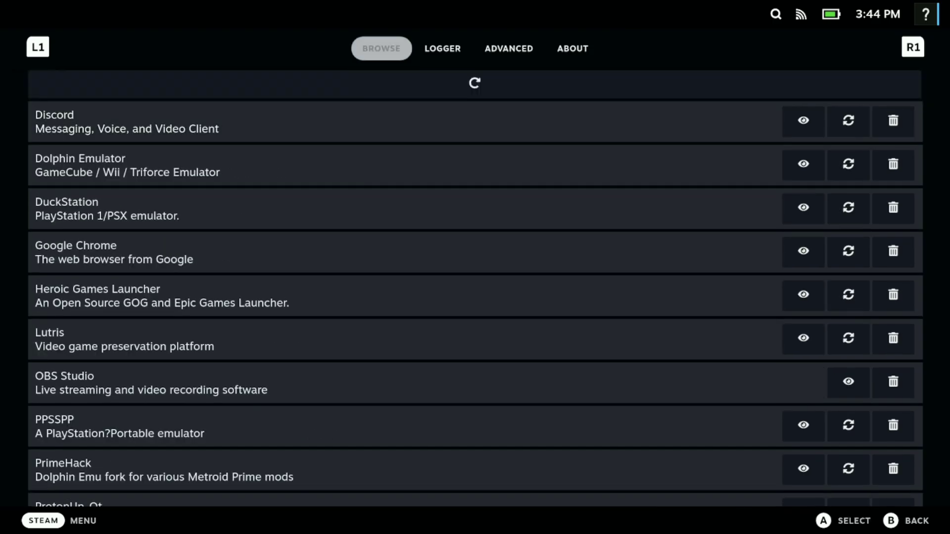
key(Right)
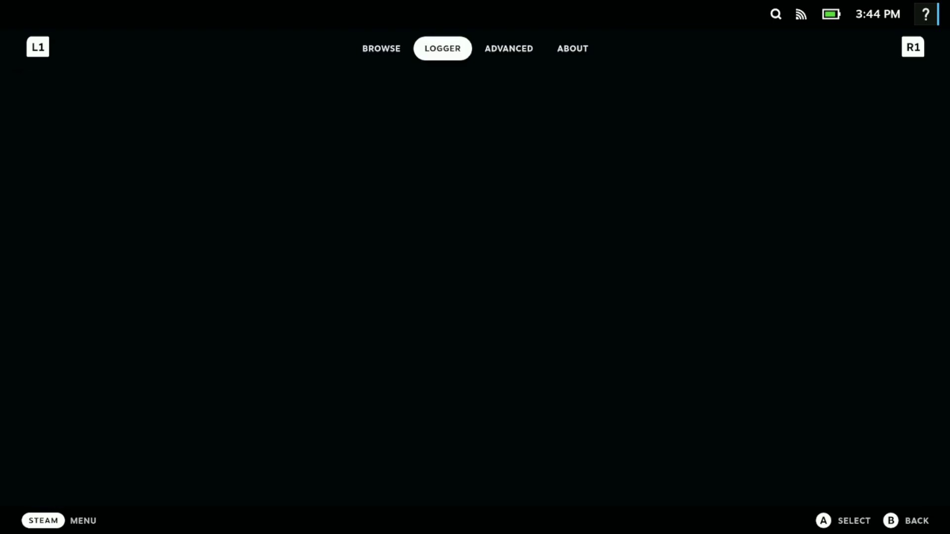
key(Escape)
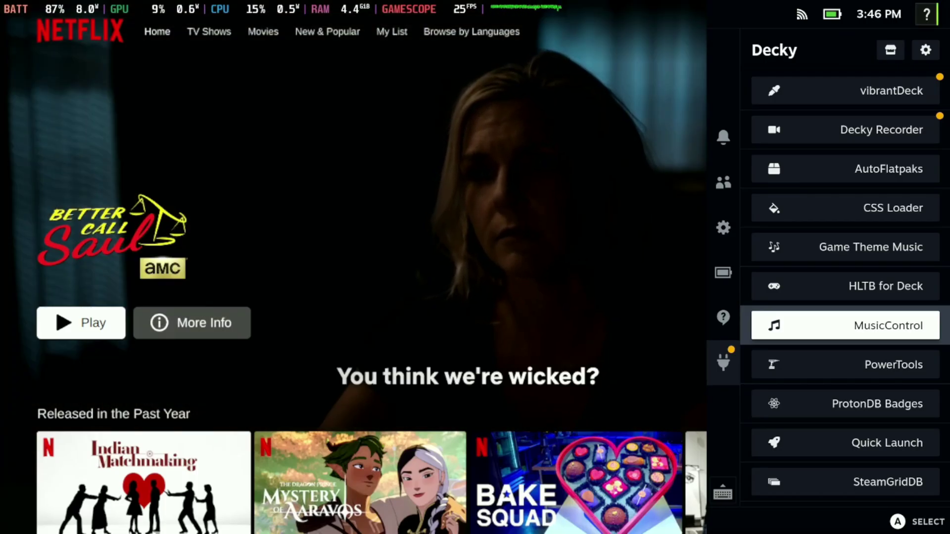
In MusicControl, lower the playback volume twice and pause the Netflix trailer
key(Return)
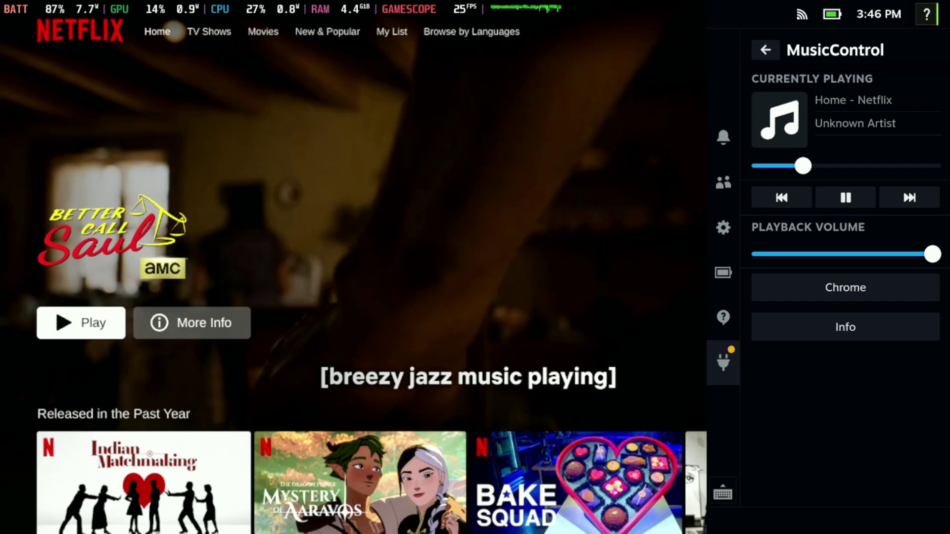
key(Down)
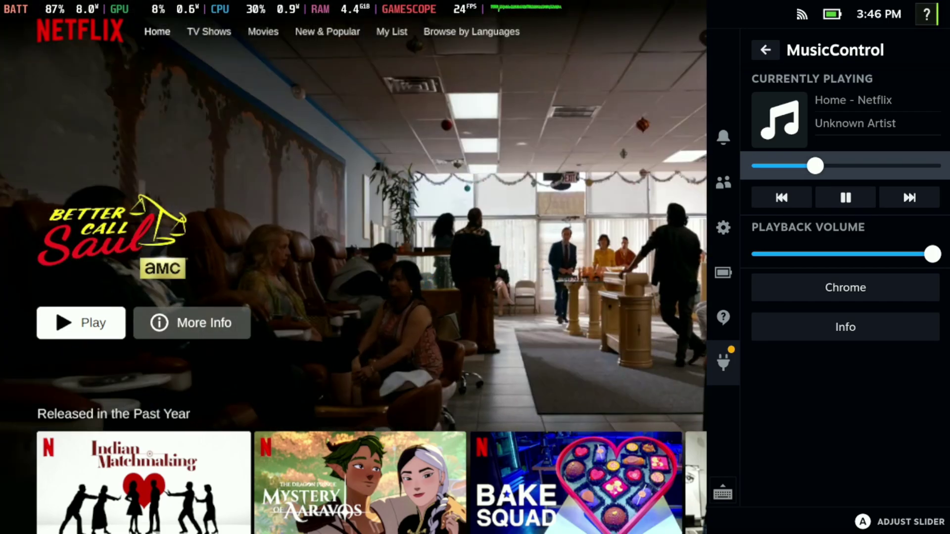
key(Down)
key(Down)
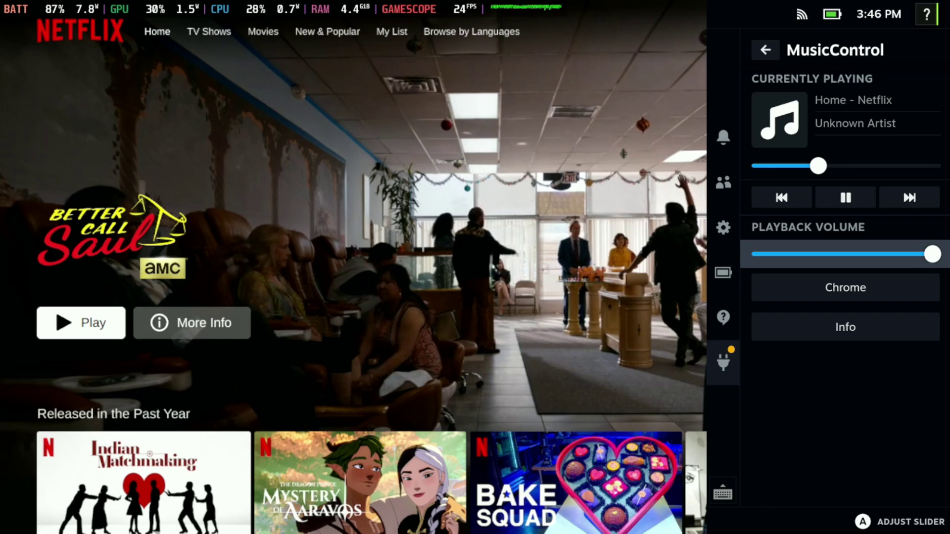
key(Left)
key(Left)
key(Left)
key(Left)
key(Left)
key(Left)
key(Left)
key(Left)
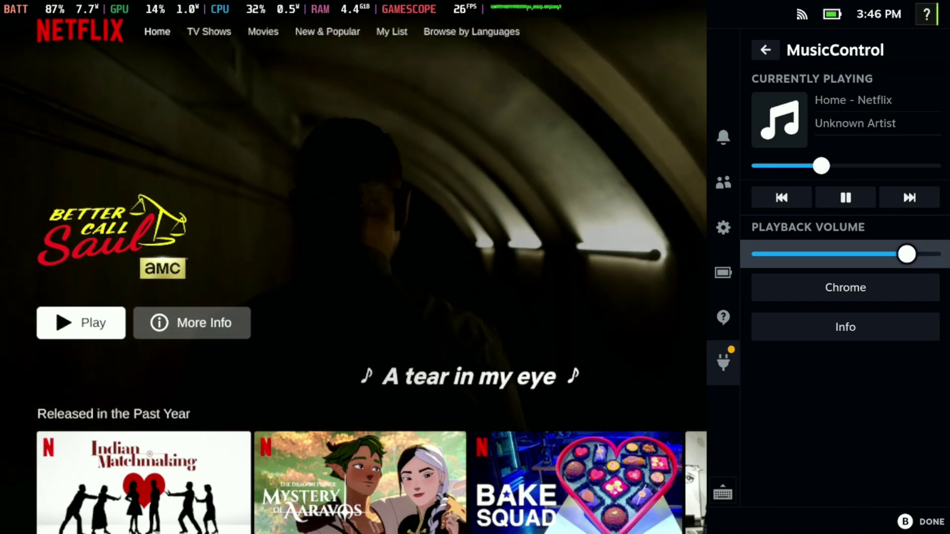
key(Left)
key(Left)
key(Up)
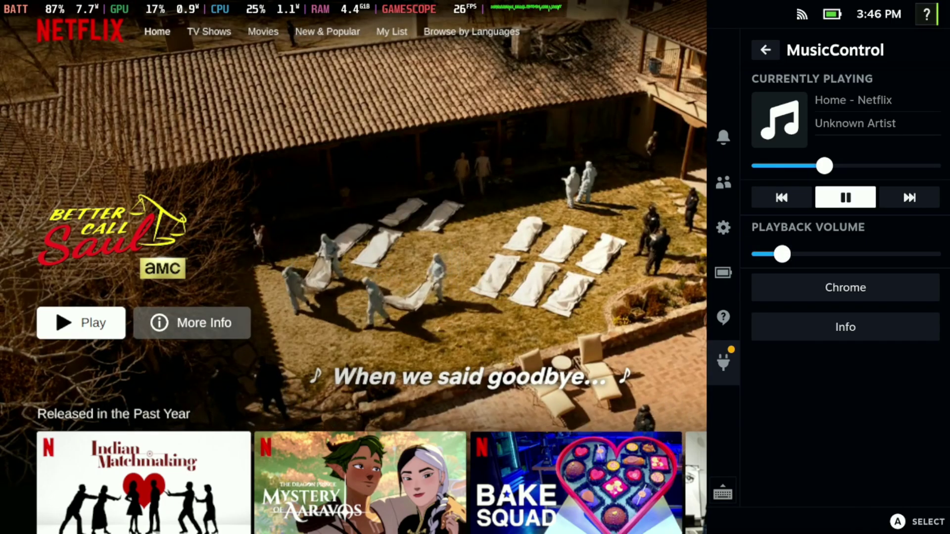
key(Return)
Move between the track position and previous-track controls, briefly showing the Steam menu
key(Left)
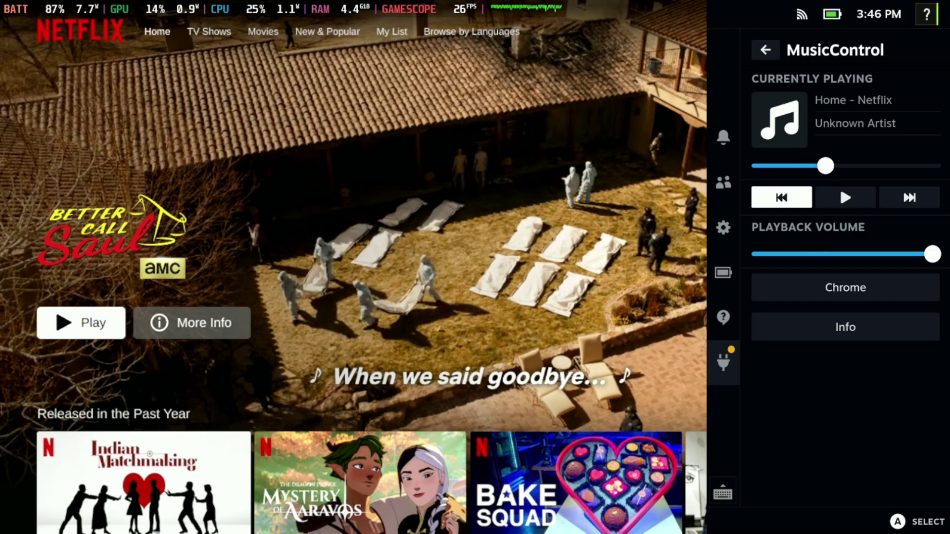
key(Up)
key(Down)
key(Up)
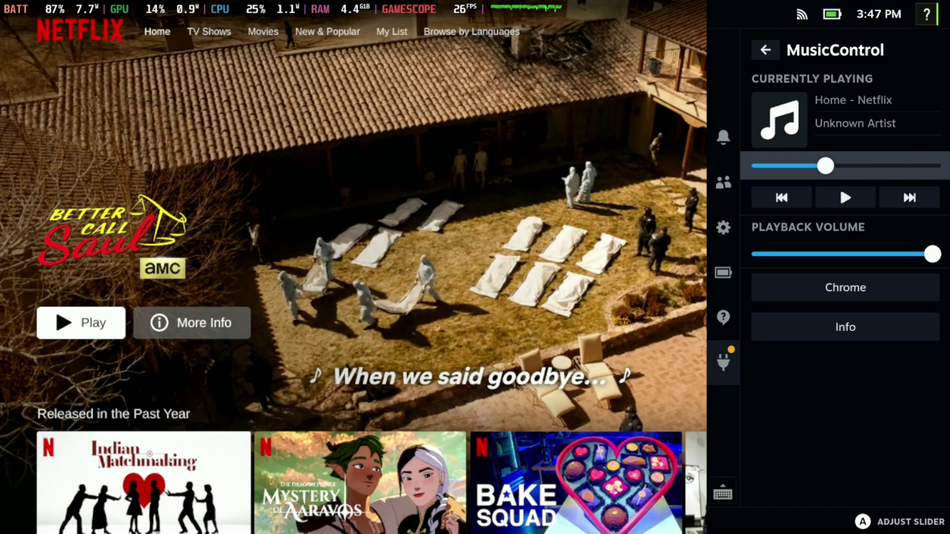
key(ctrl+1)
key(ctrl+2)
key(Down)
Resume the trailer and check it behind the panel, then pause it and return to Decky
key(ctrl+2)
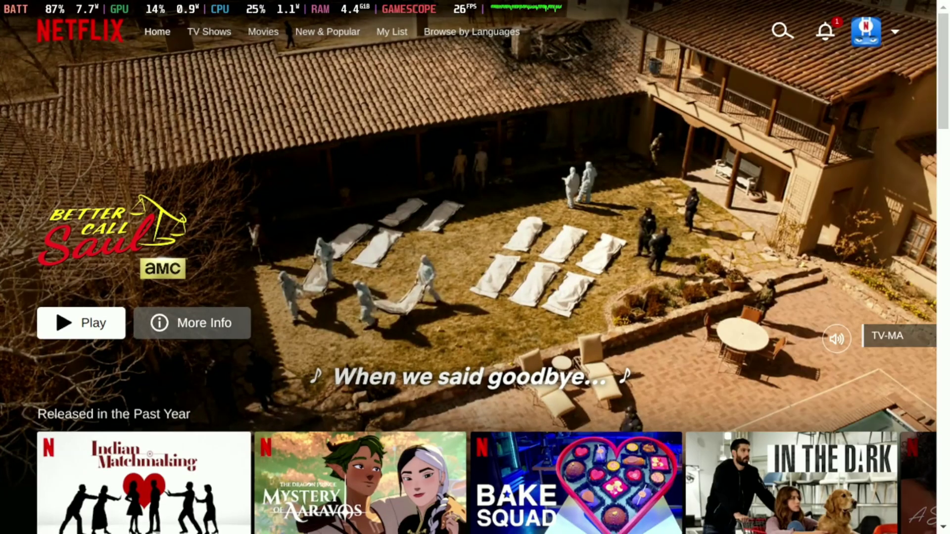
key(ctrl+2)
key(Up)
key(Up)
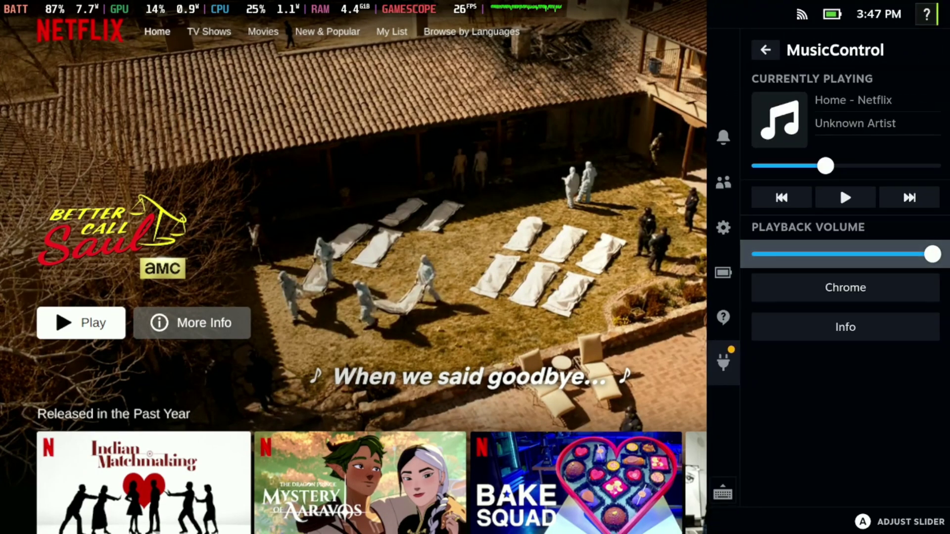
key(Right)
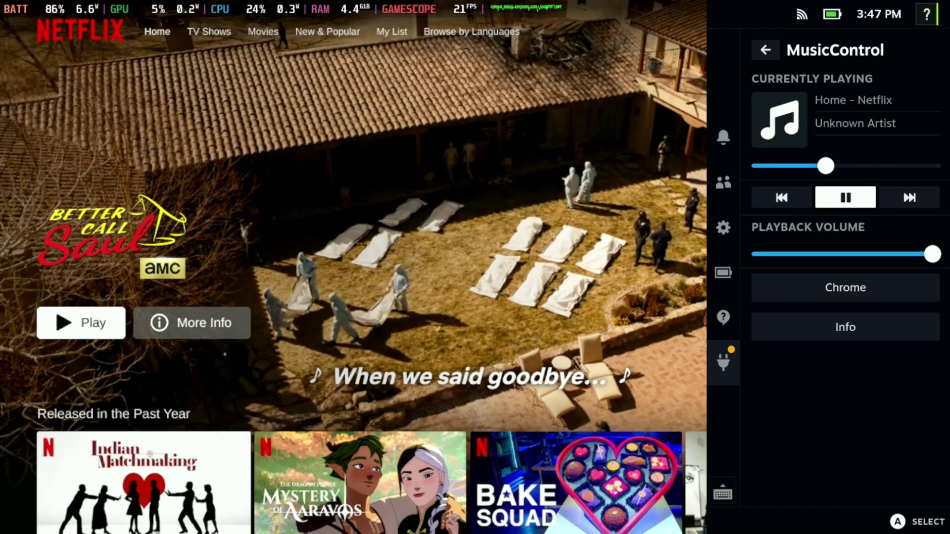
key(ctrl+2)
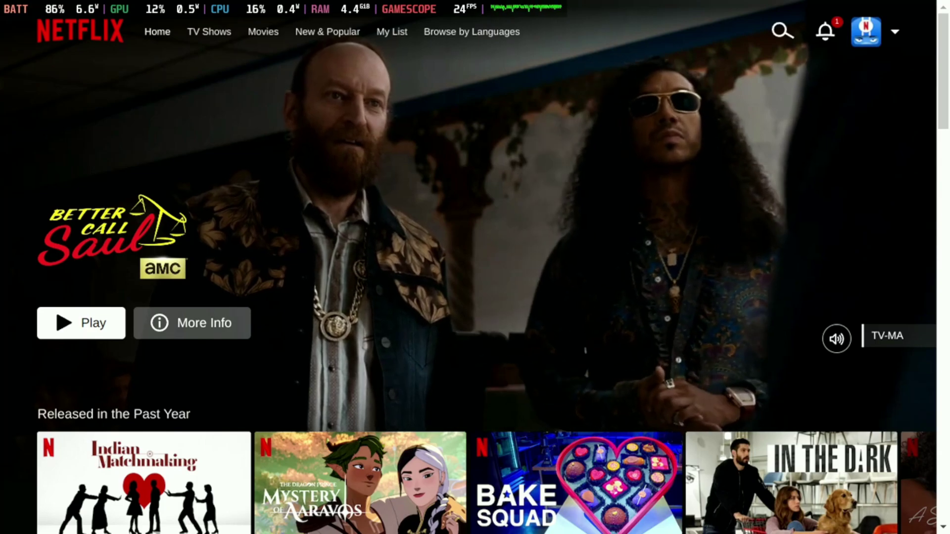
key(ctrl+2)
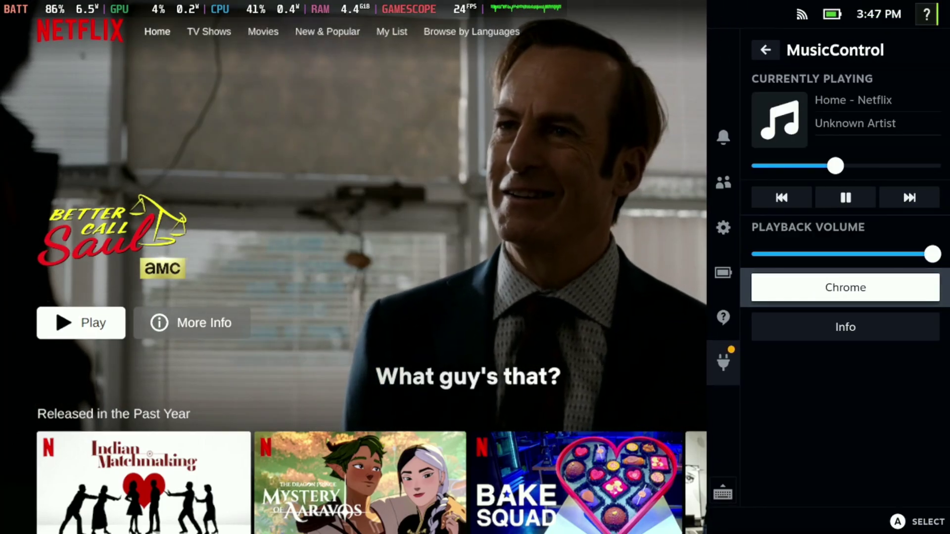
click(846, 198)
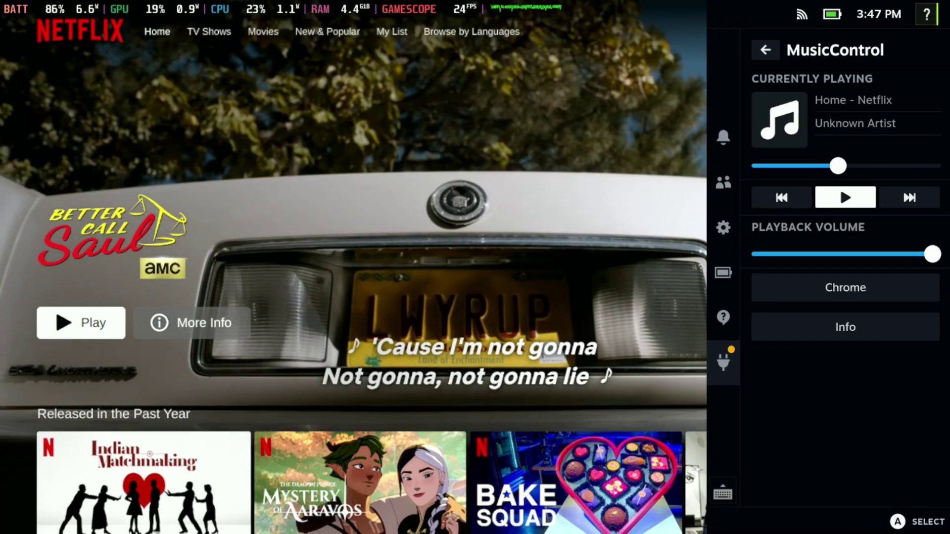
key(Escape)
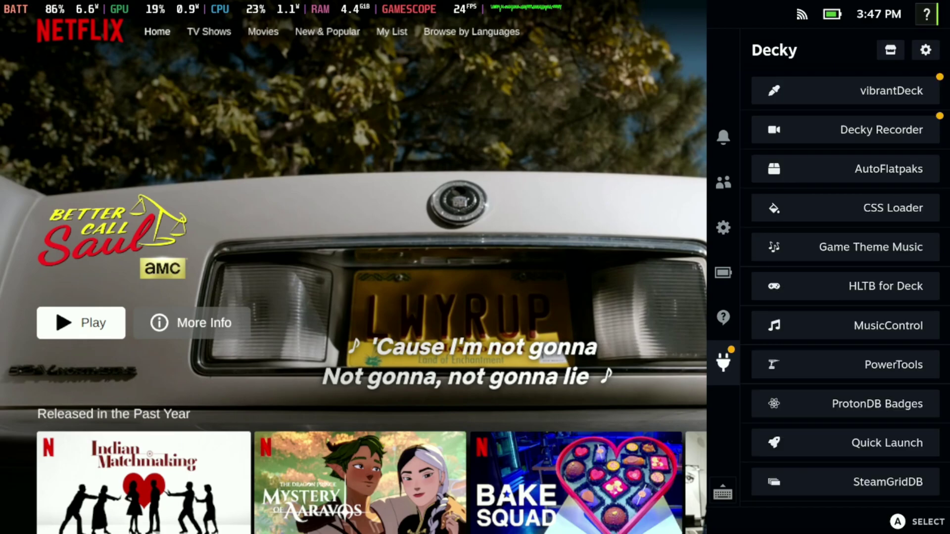
Open Decky Recorder and look over its Replay Mode and recording controls
key(Right)
key(Down)
key(Down)
key(Return)
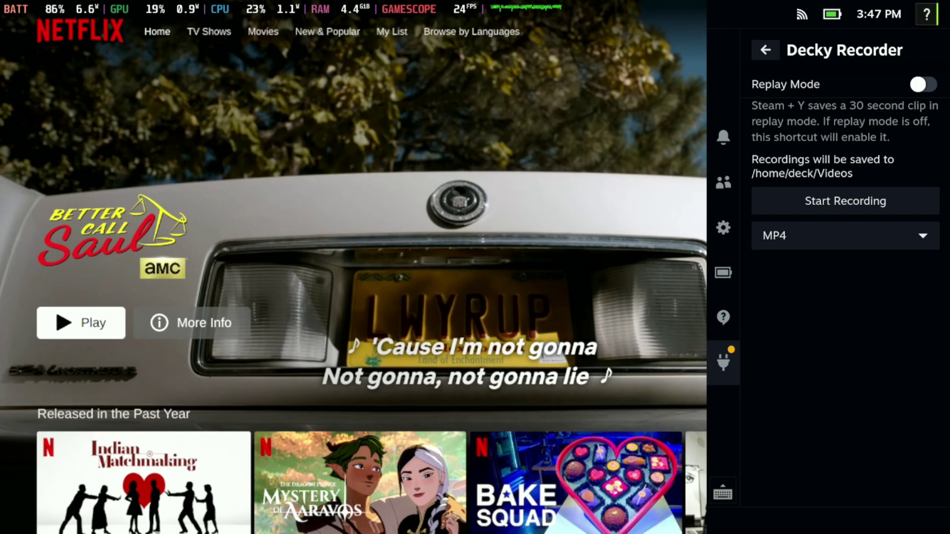
key(Up)
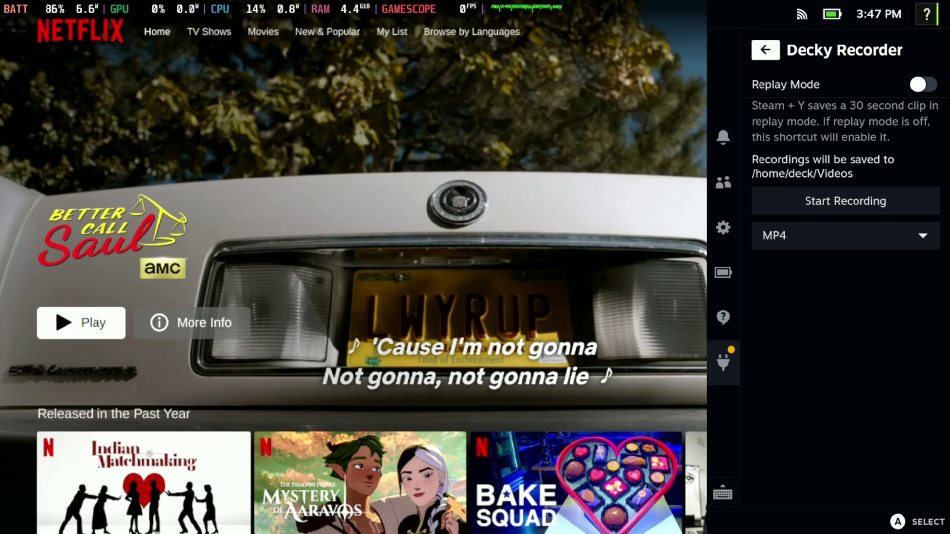
key(Down)
key(Down)
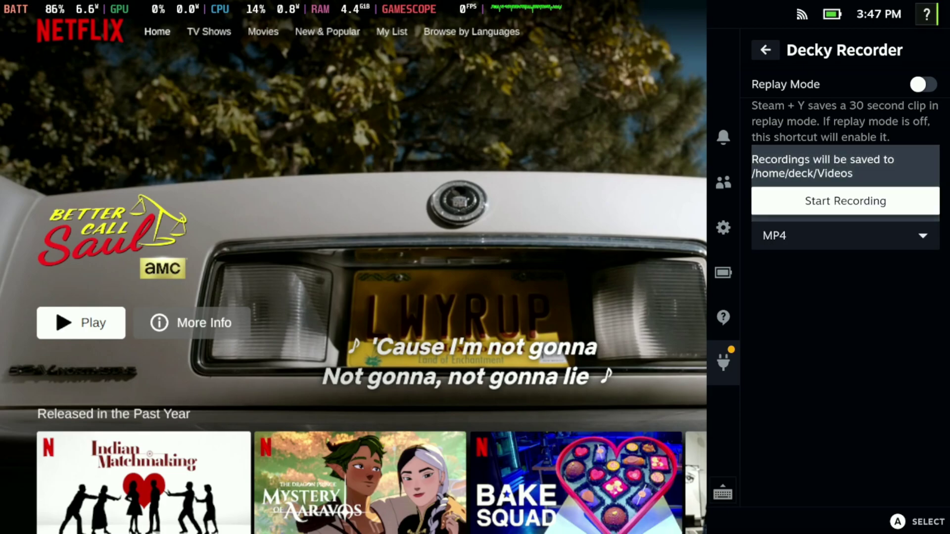
key(Up)
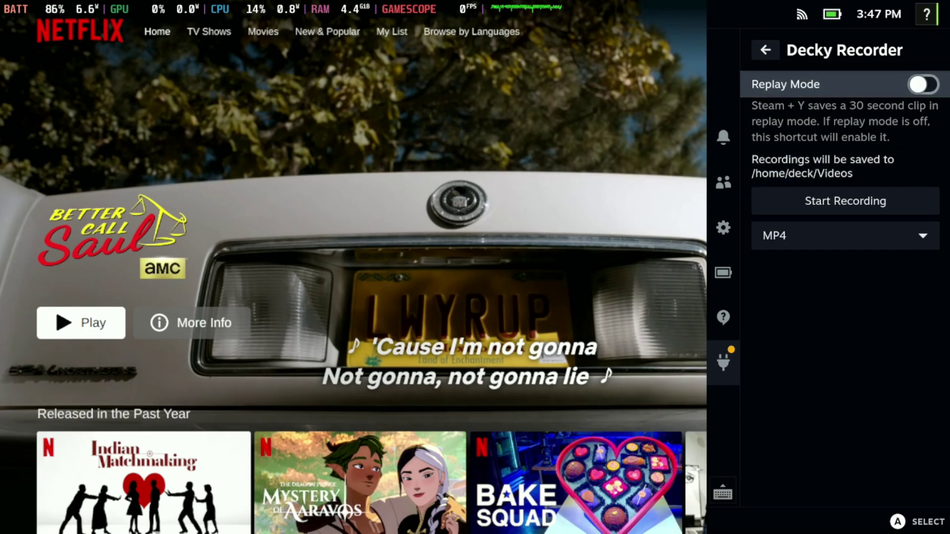
key(Down)
key(Up)
key(Down)
Stop the screen recording in Decky Recorder and go back to the plugin list
key(Escape)
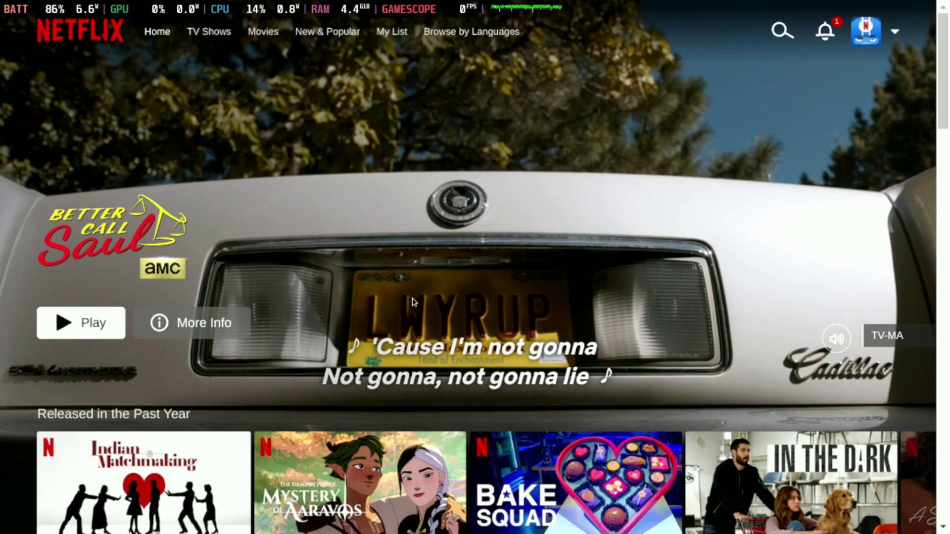
key(ctrl+2)
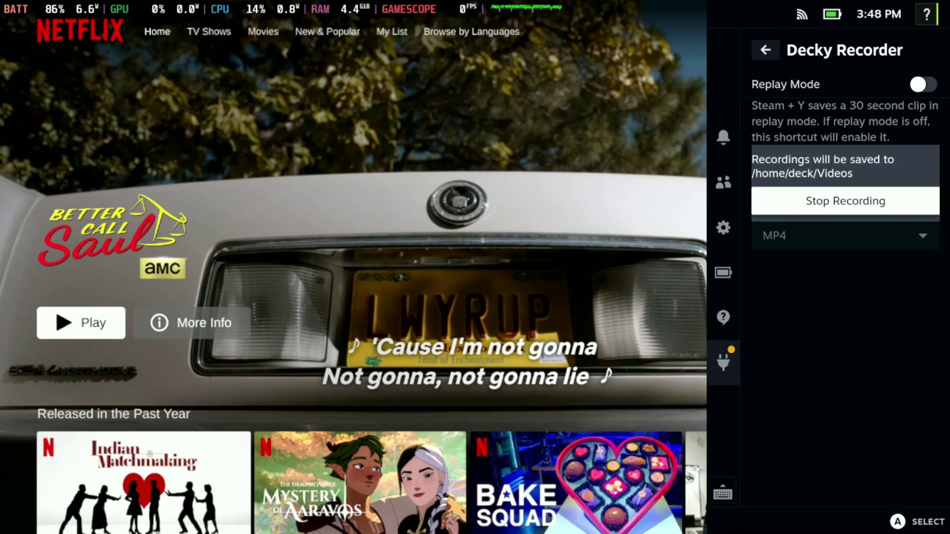
key(Return)
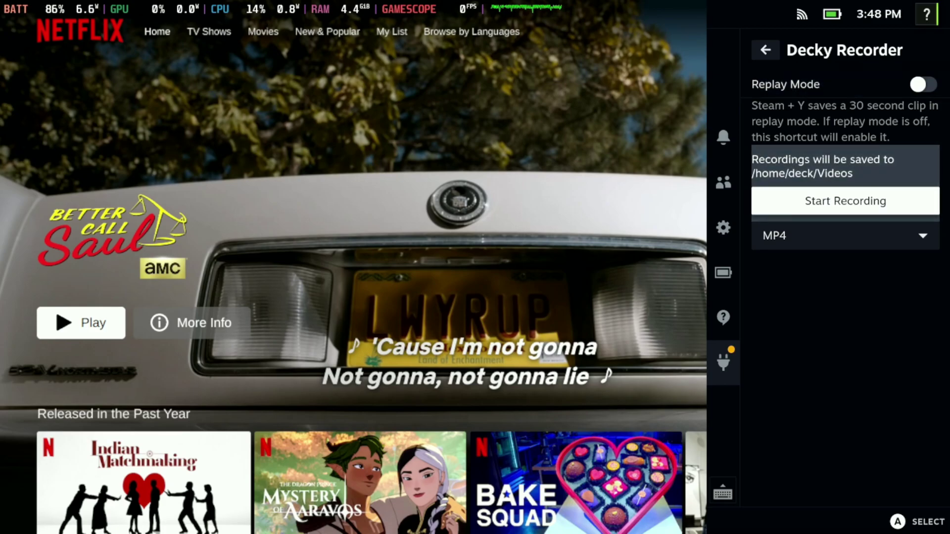
key(Escape)
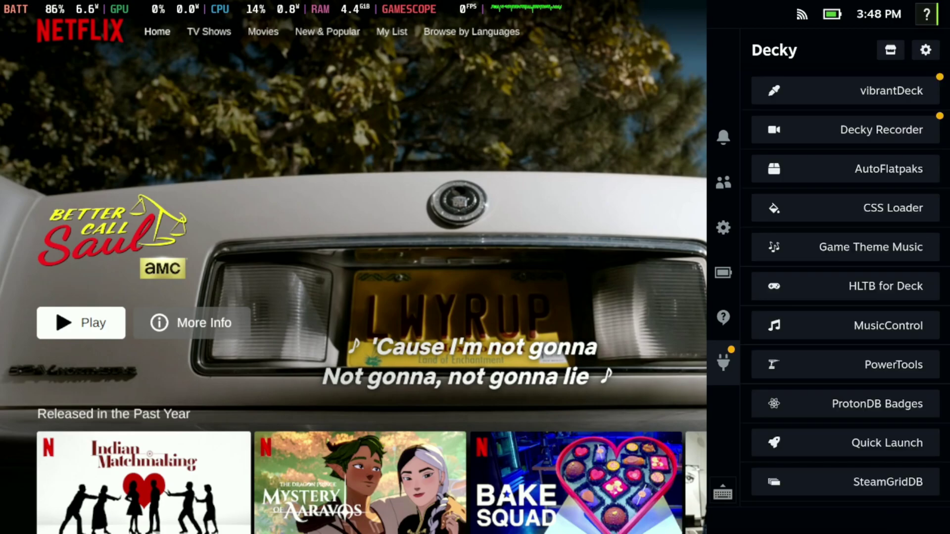
key(Up)
Open Cyberpunk 2077 from Recent Games to view its friends section and badge
key(Down)
key(Down)
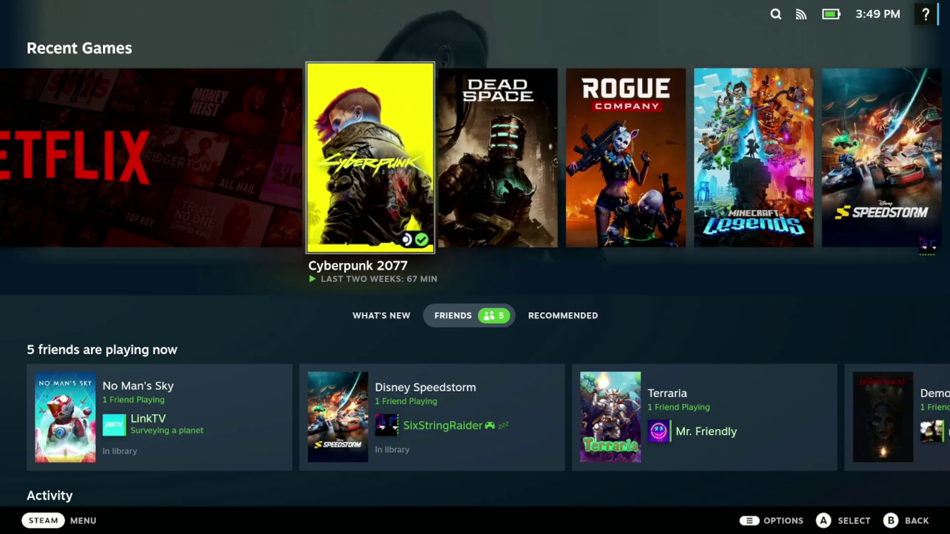
key(Right)
key(Left)
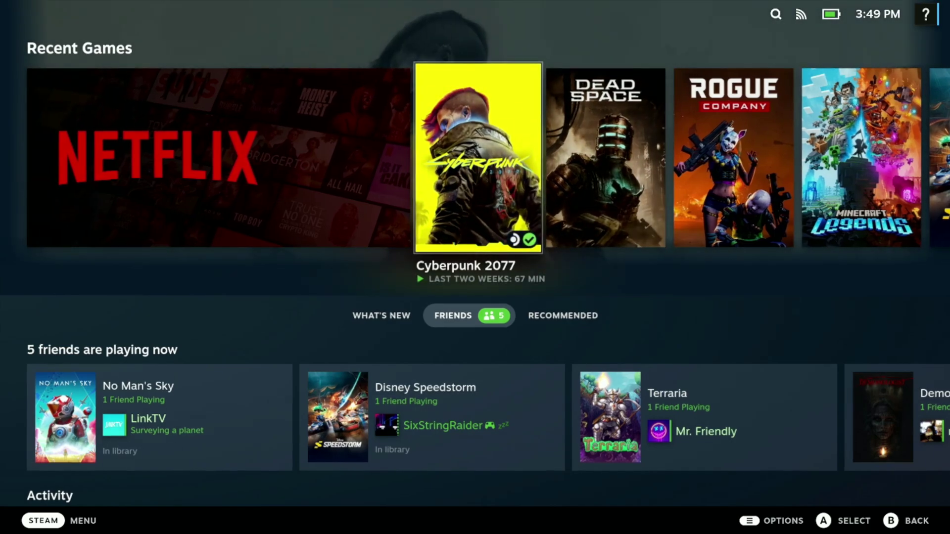
key(Return)
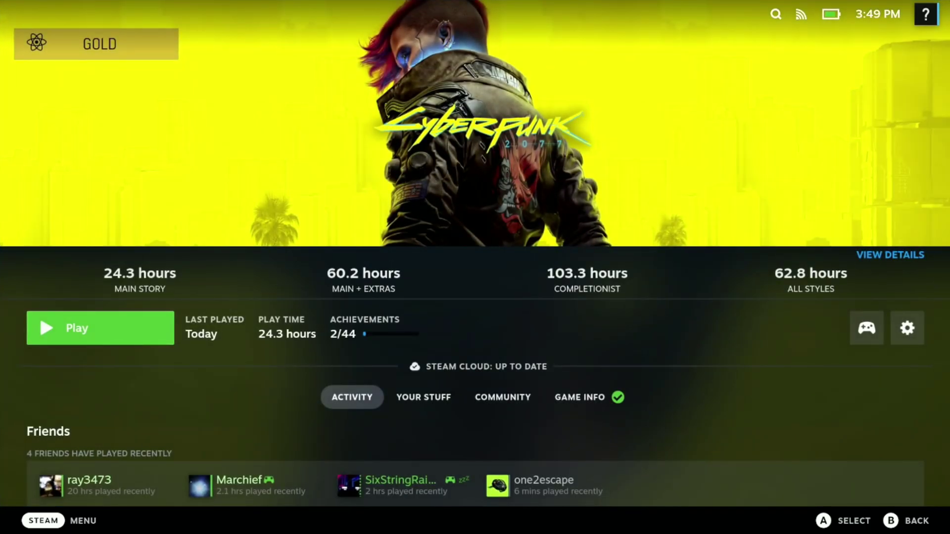
key(Down)
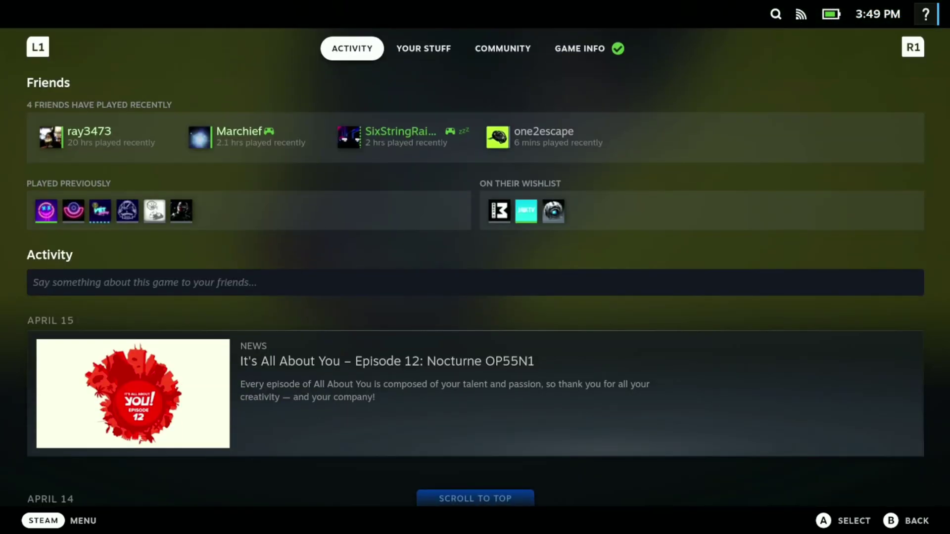
key(Escape)
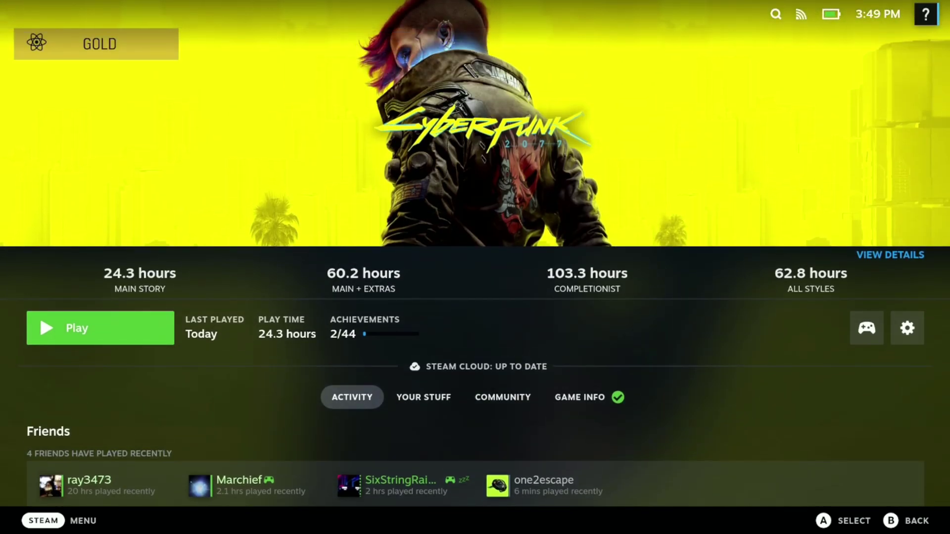
key(Escape)
Open the Rogue Company game page, then return to the home screen
key(Right)
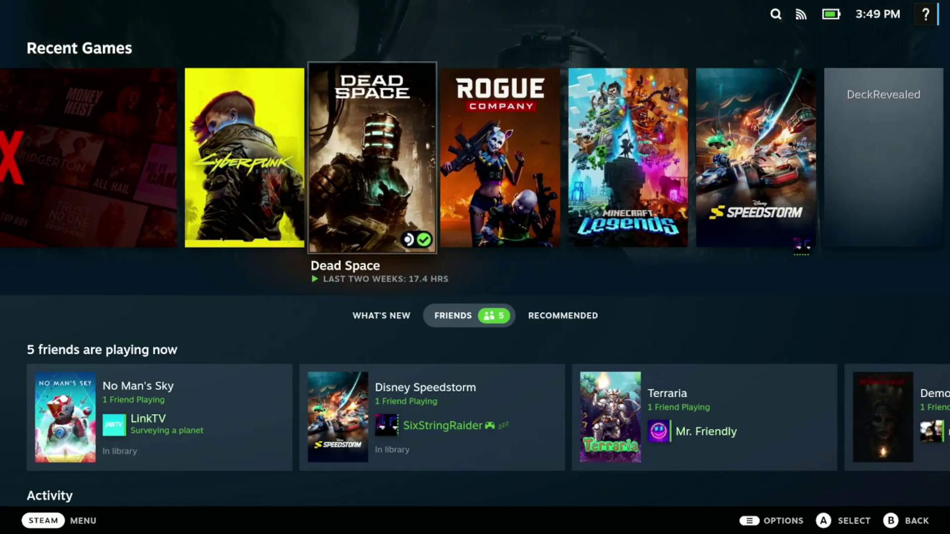
key(Right)
key(Return)
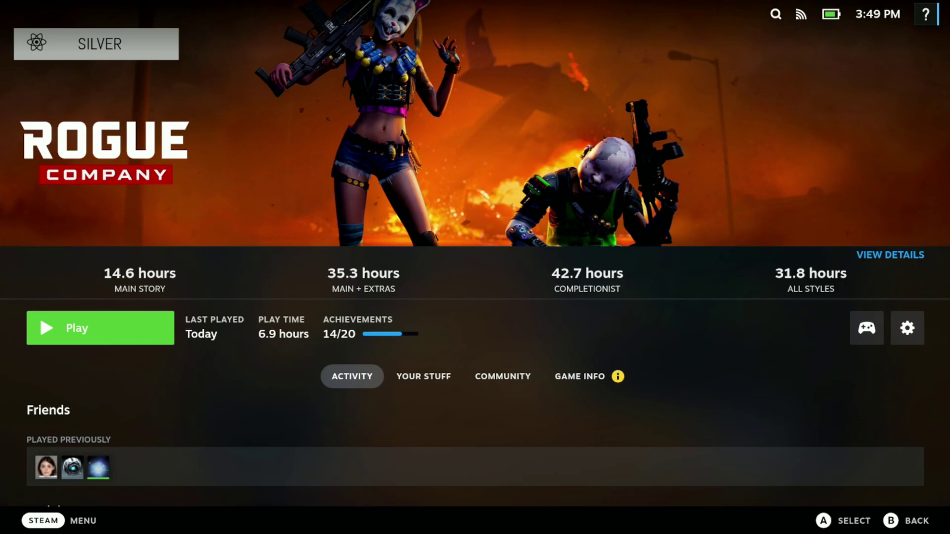
key(Escape)
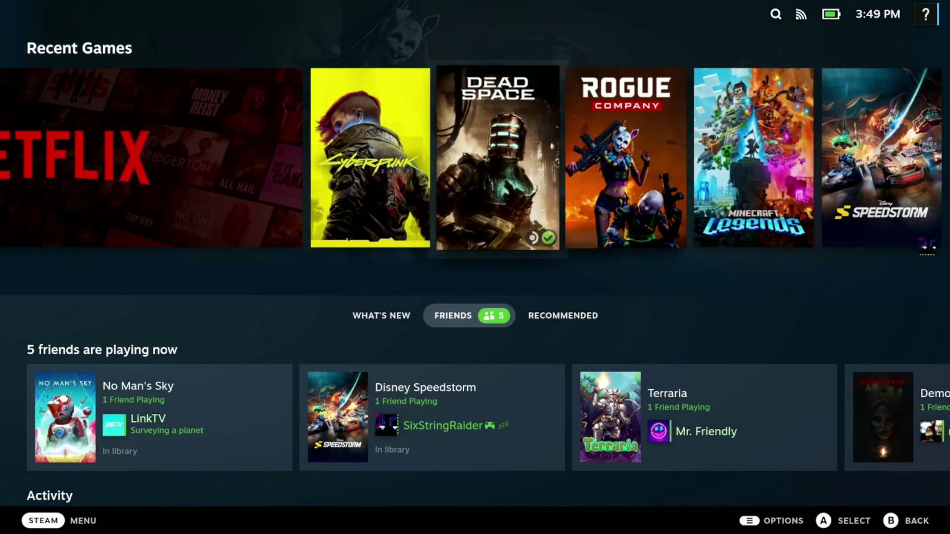
Open the Dead Space and Hogwarts Legacy game pages, both showing Gold badges
key(Return)
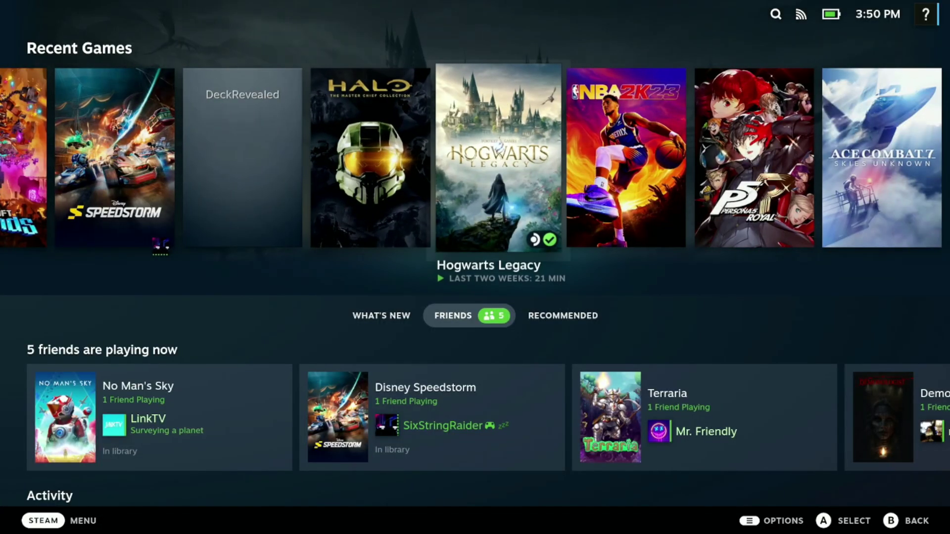
key(Return)
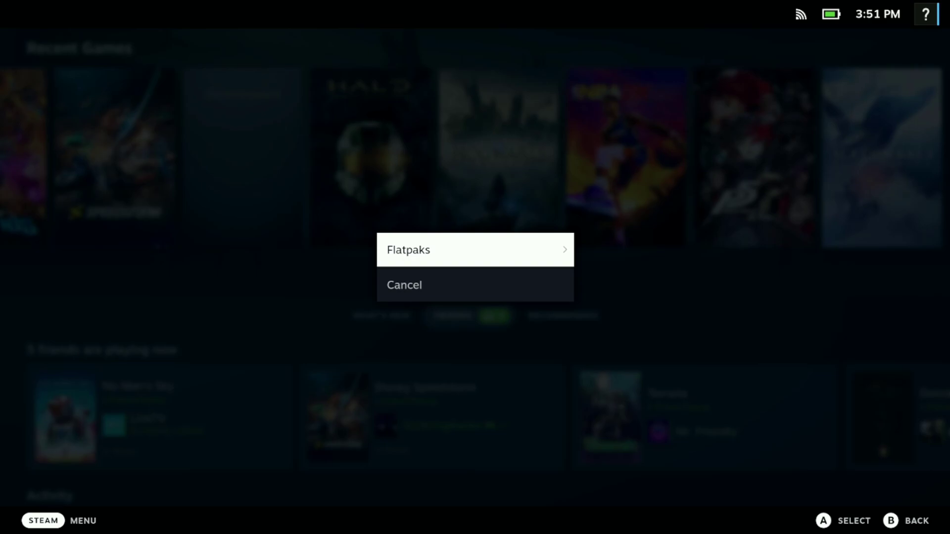
key(Return)
Open Quick Launch's Flatpaks list and move between Google Chrome and Heroic Games Launcher
click(526, 178)
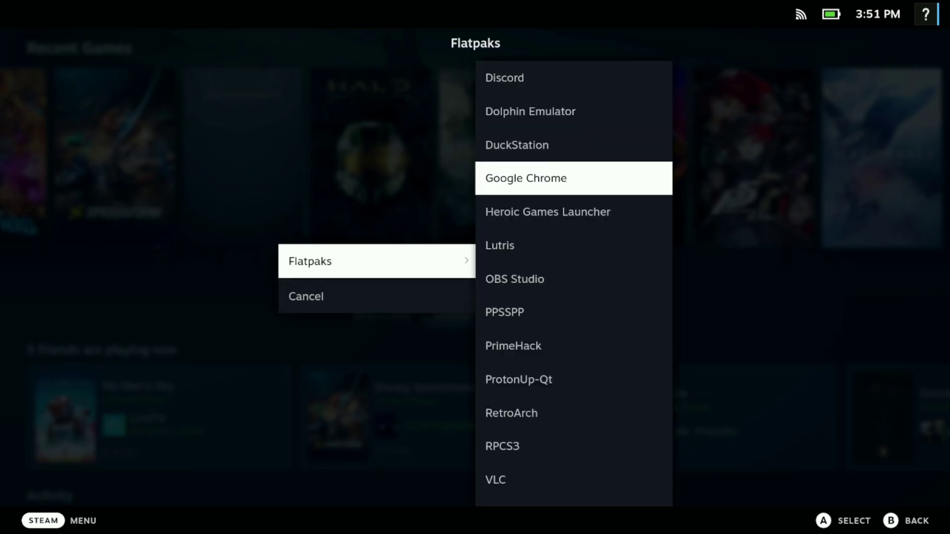
key(Down)
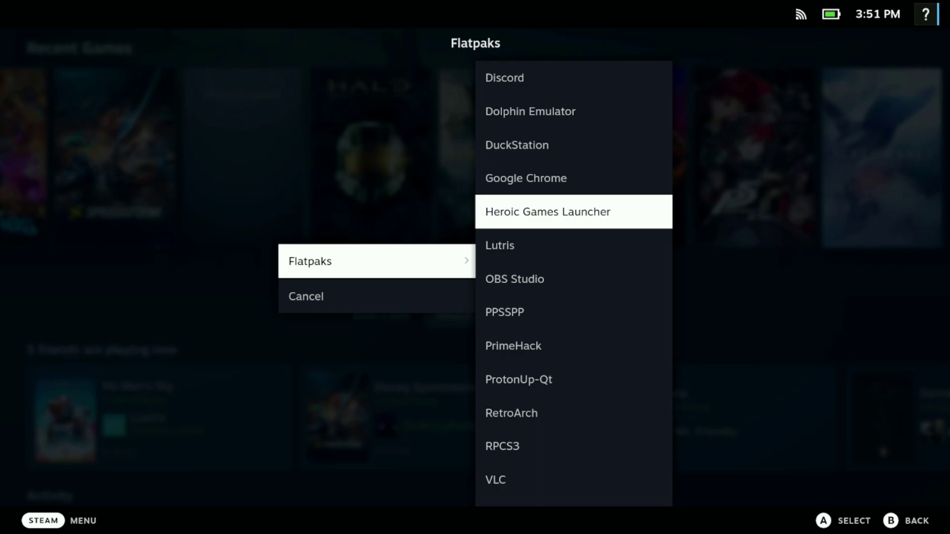
key(Up)
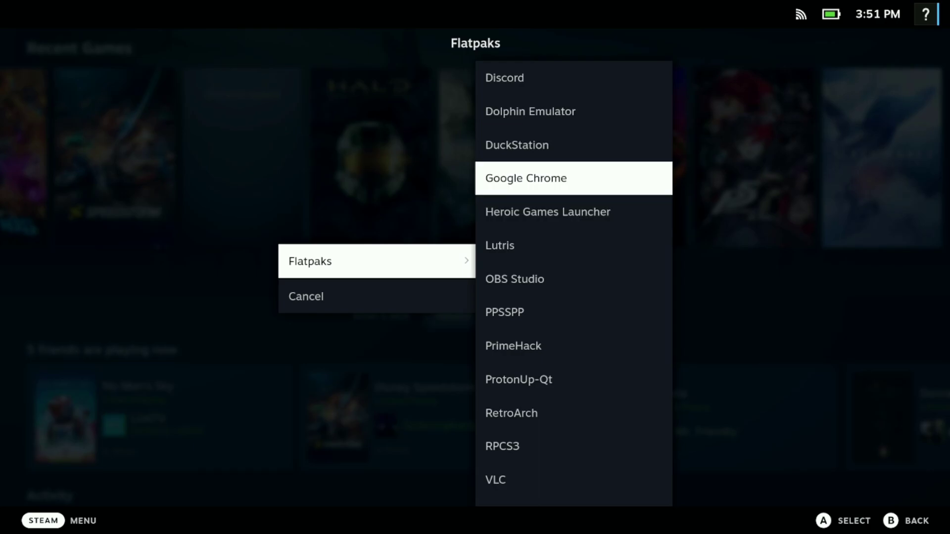
Browse Heroic's 64-game library, then leave it for the Steam home screen
key(Down)
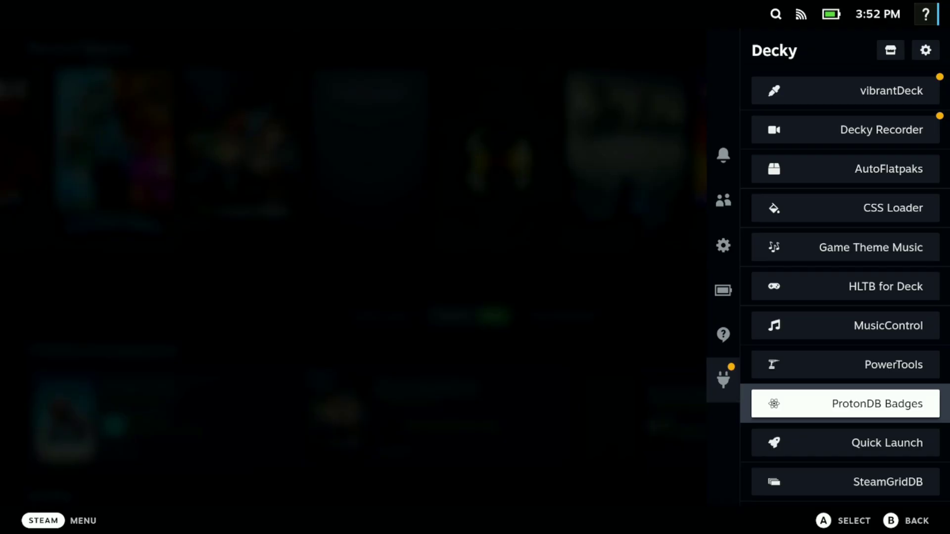
key(Return)
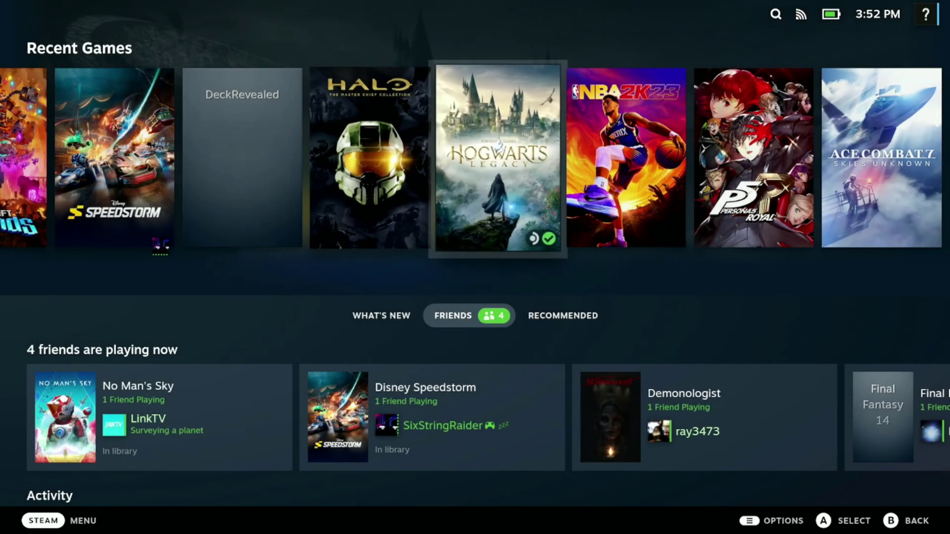
Open Halo: The Master Chief Collection's page to see its Gold badge, then return home
key(Left)
key(Right)
key(Left)
key(Return)
key(Up)
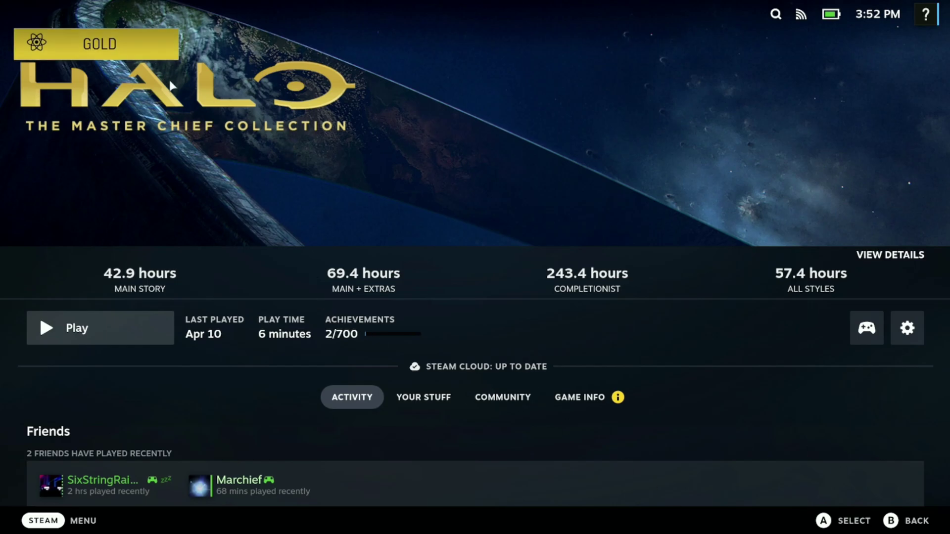
key(Escape)
Open Hogwarts Legacy and bring its Friends and Activity section into view
key(Right)
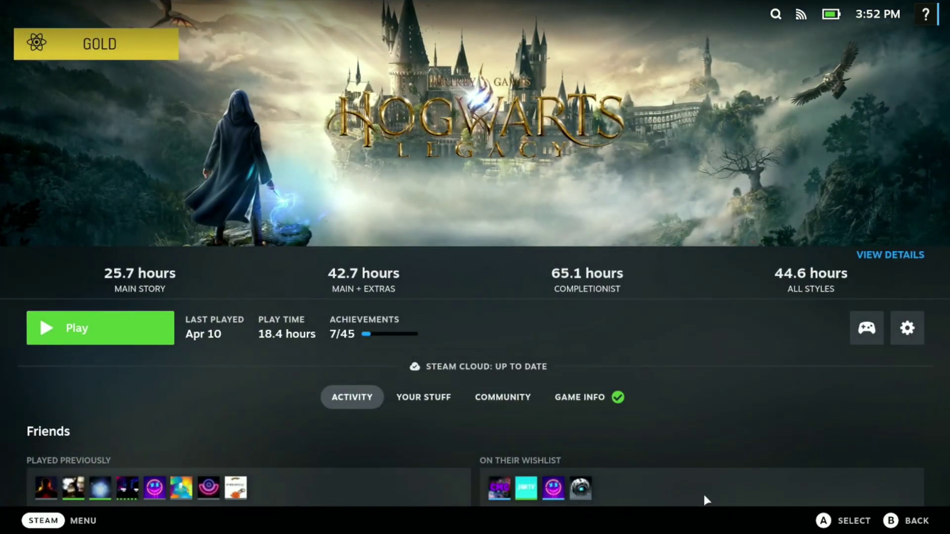
key(Down)
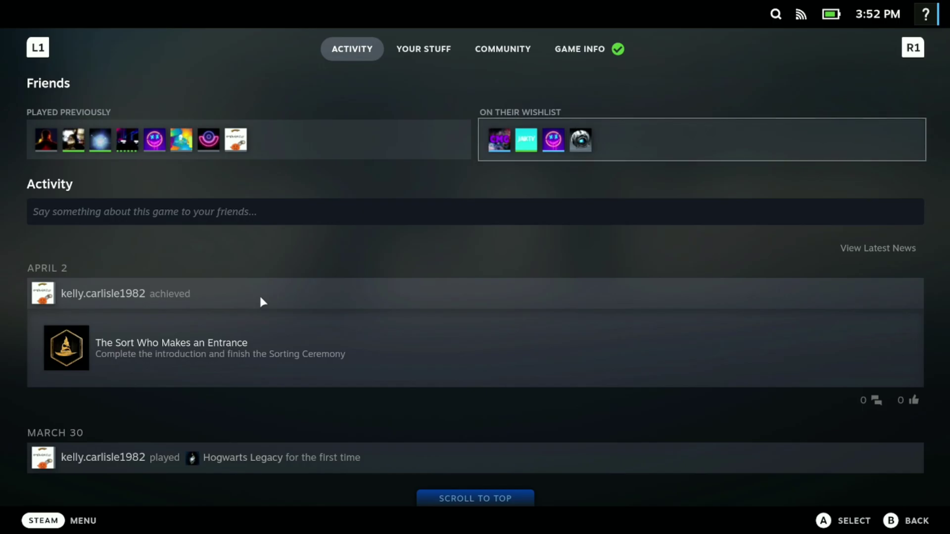
key(Up)
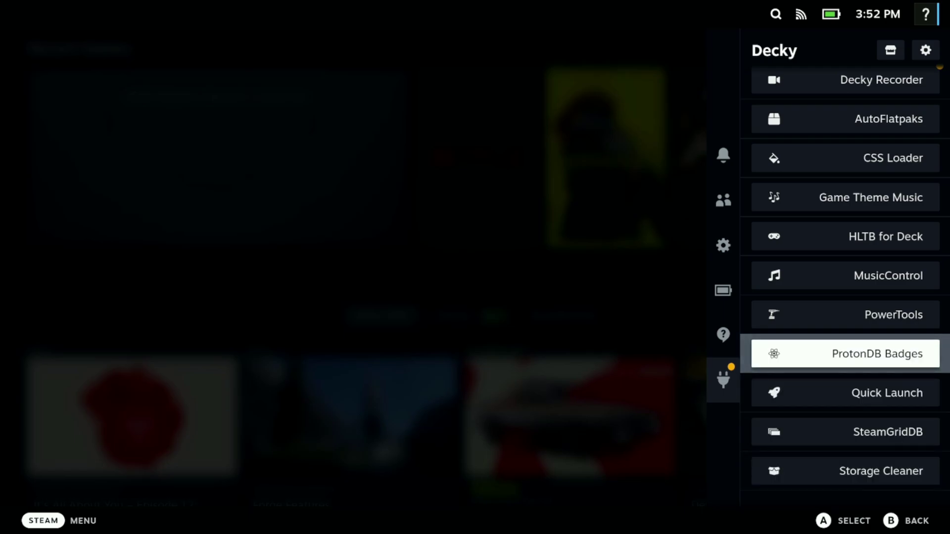
key(Up)
key(Up)
key(Up)
key(Up)
key(Up)
key(Up)
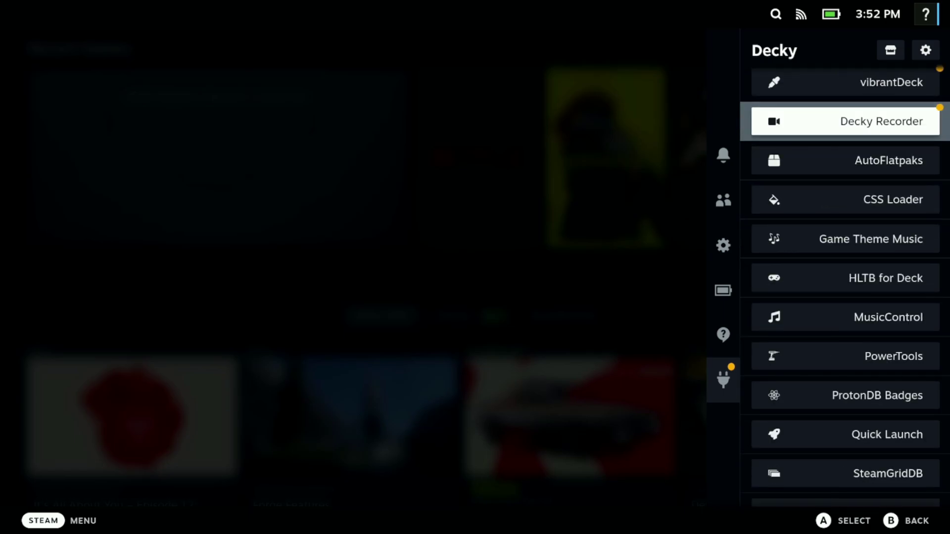
Open Storage Cleaner and browse shader cache entries like Days Gone and NBA 2K23
key(Down)
key(Down)
key(Down)
key(Down)
key(Down)
key(Down)
key(Down)
key(Down)
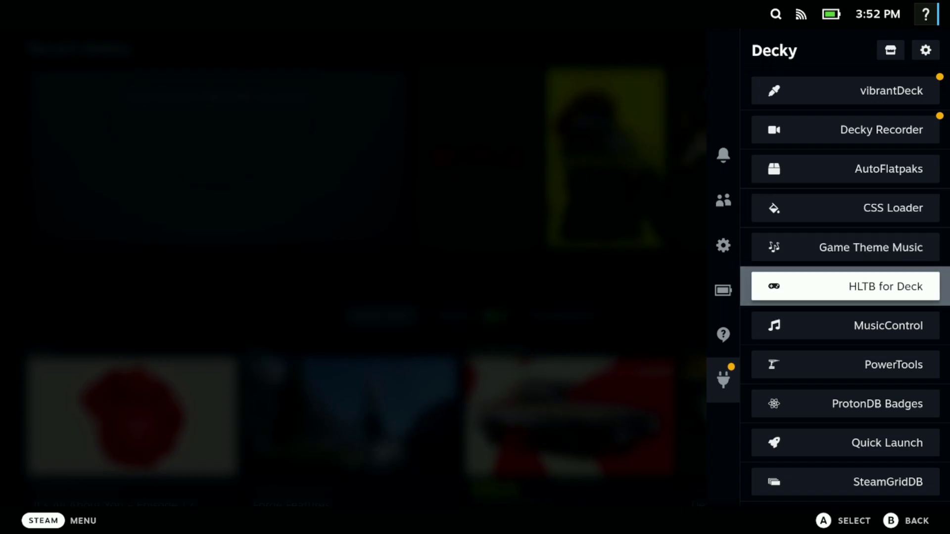
key(Down)
key(Down)
key(Down)
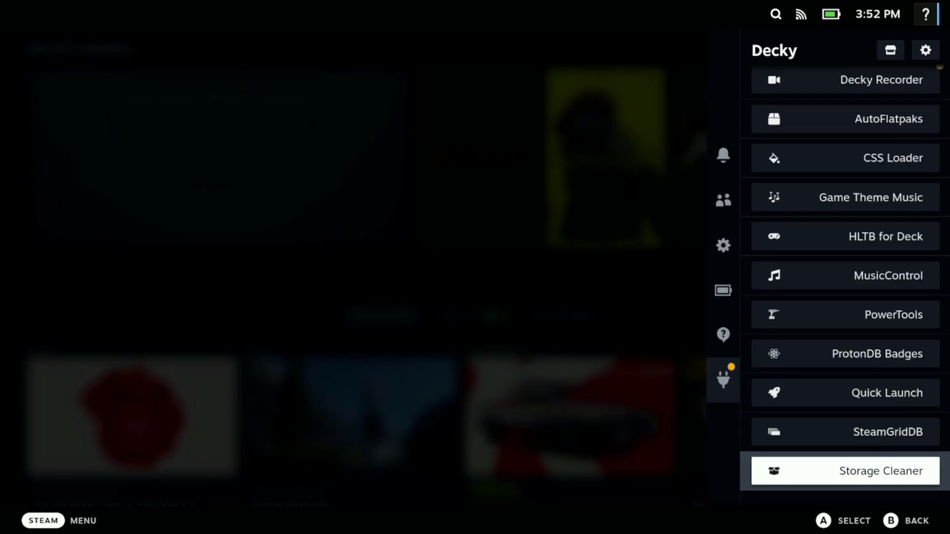
key(Return)
key(Down)
key(Down)
key(Down)
key(Down)
key(Down)
key(Down)
key(Down)
key(Down)
key(Down)
key(Down)
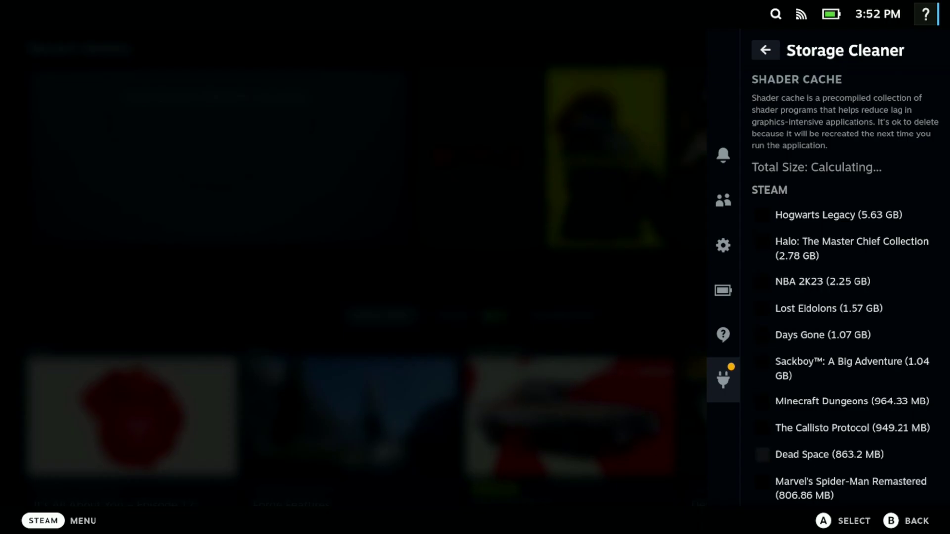
key(Down)
key(Up)
key(Up)
key(Up)
key(Up)
key(Up)
key(Up)
key(Up)
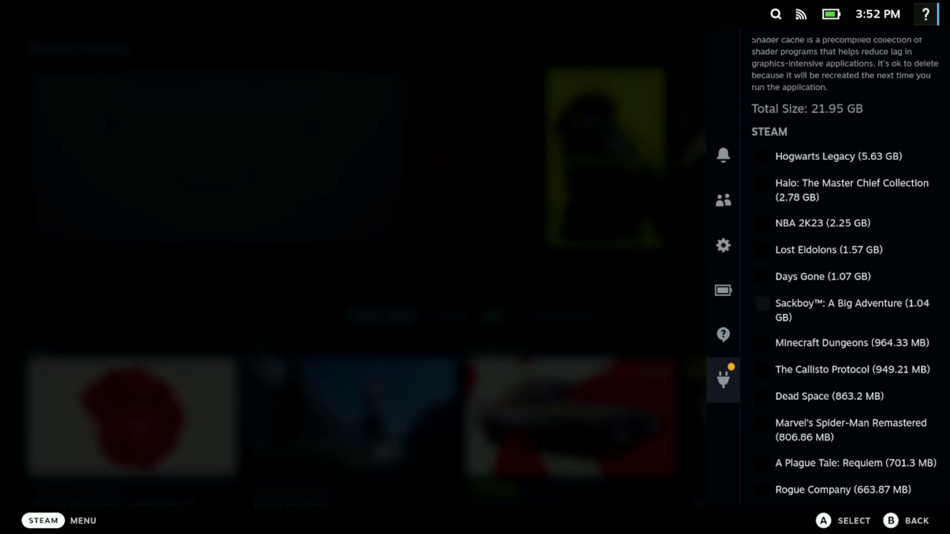
key(Up)
key(Up)
key(Up)
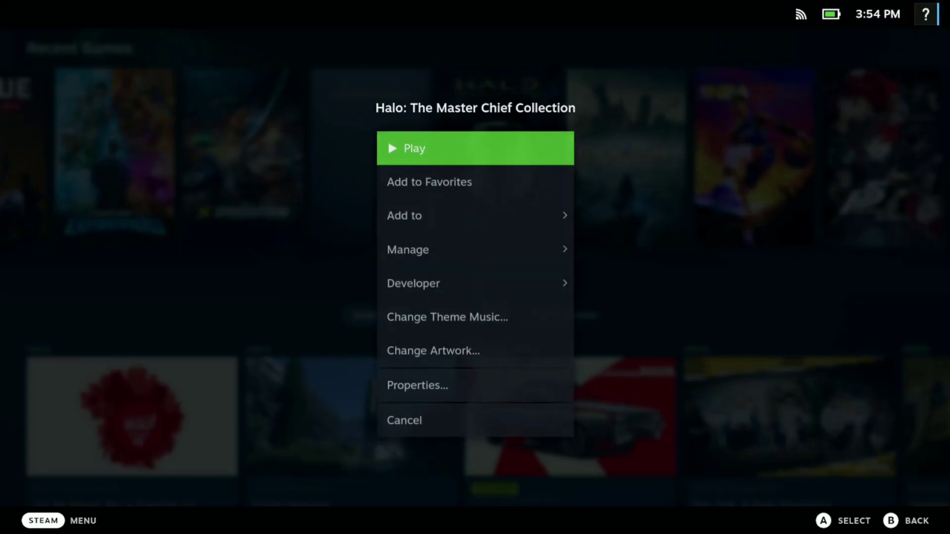
Apply the helmet-and-soldiers capsule art to Halo via Change Artwork…
key(Down)
key(Down)
key(Down)
key(Down)
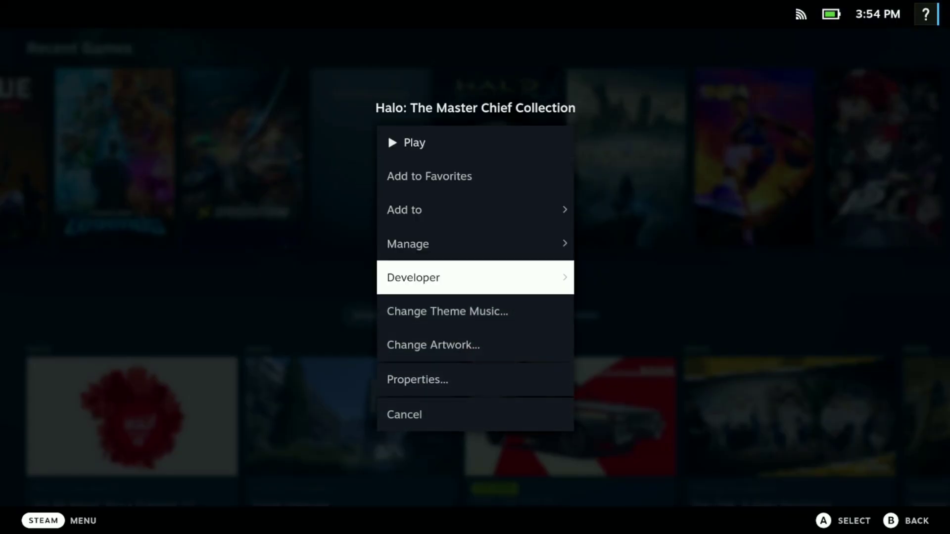
key(Down)
key(Down)
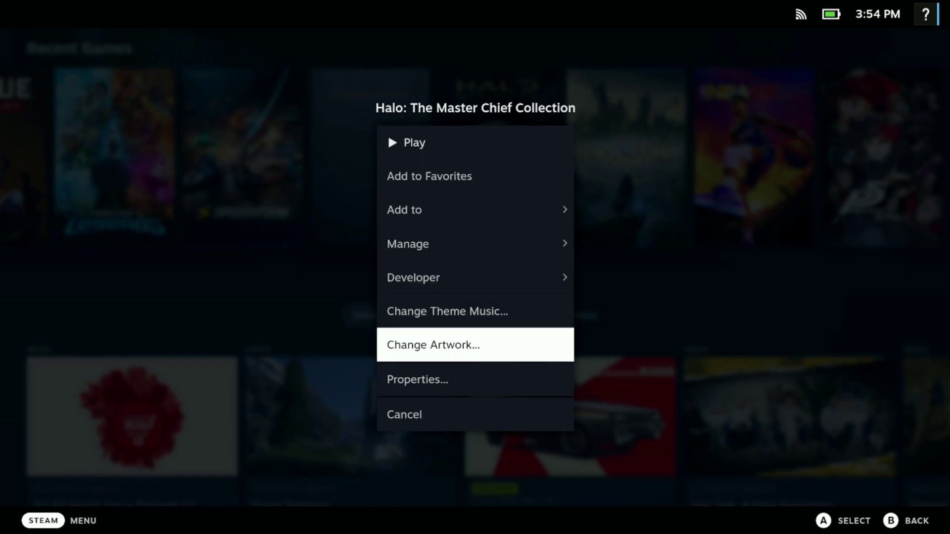
key(Up)
key(Up)
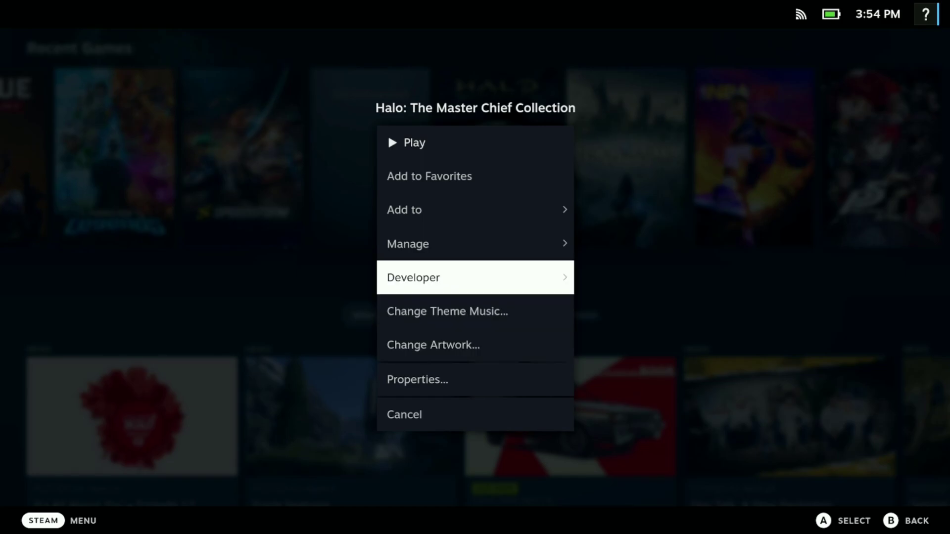
key(Down)
key(Down)
key(Return)
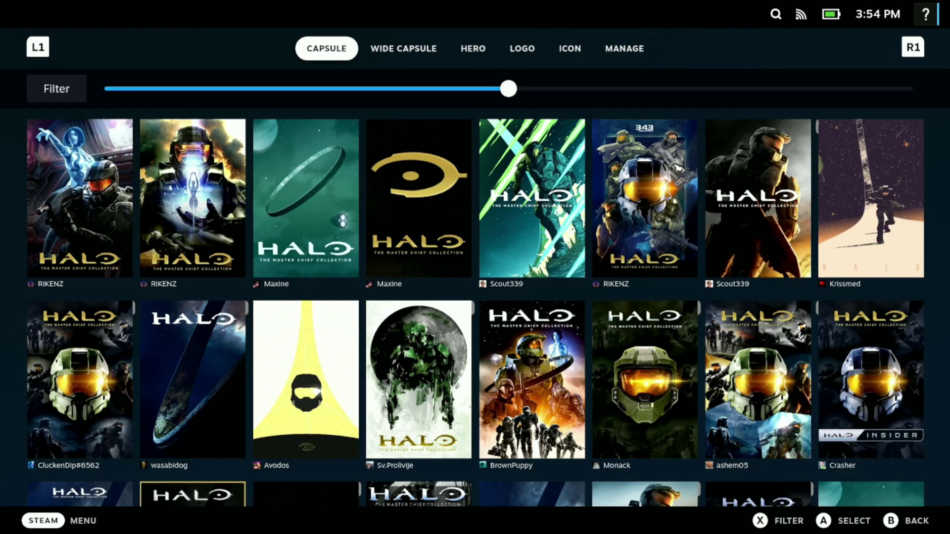
key(Down)
key(Down)
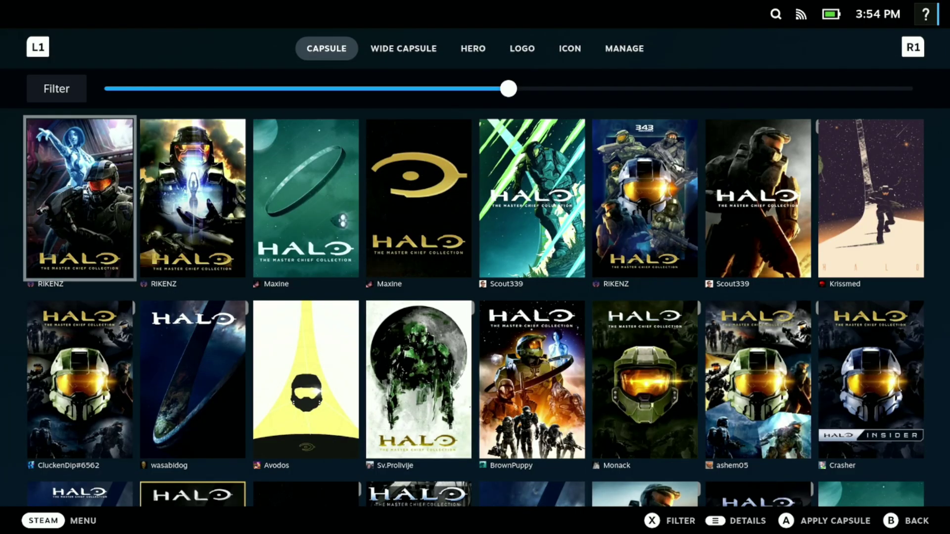
key(Right)
key(Left)
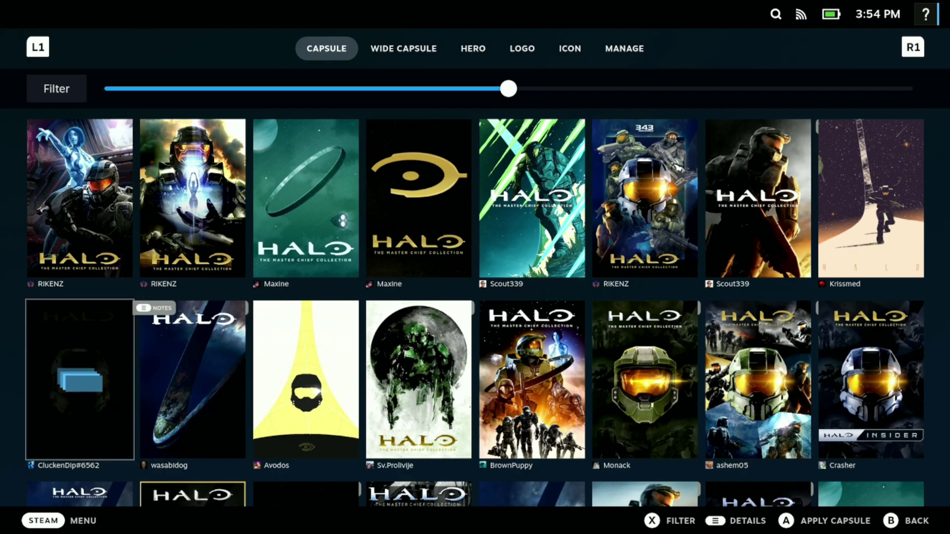
key(Return)
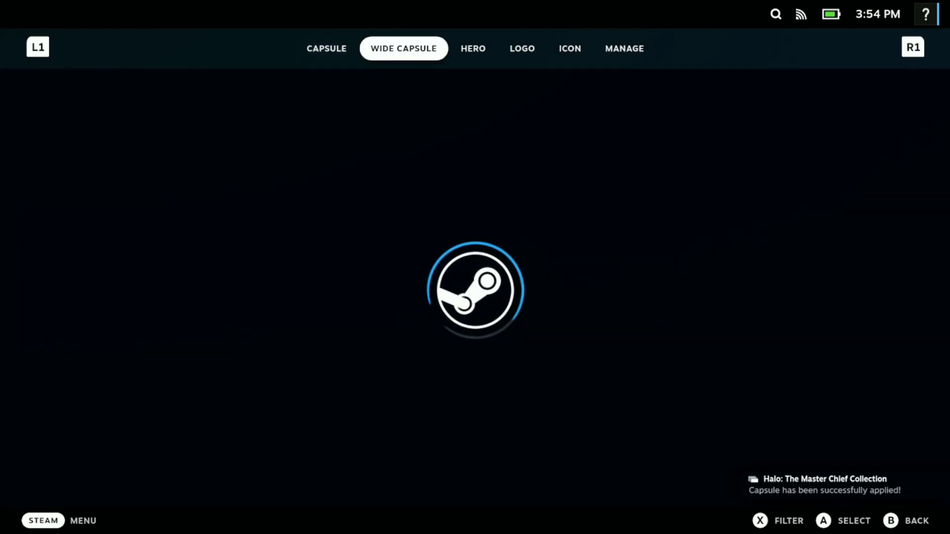
Review Halo's hero, logo and icon artwork, then return to the home screen
key(Tab)
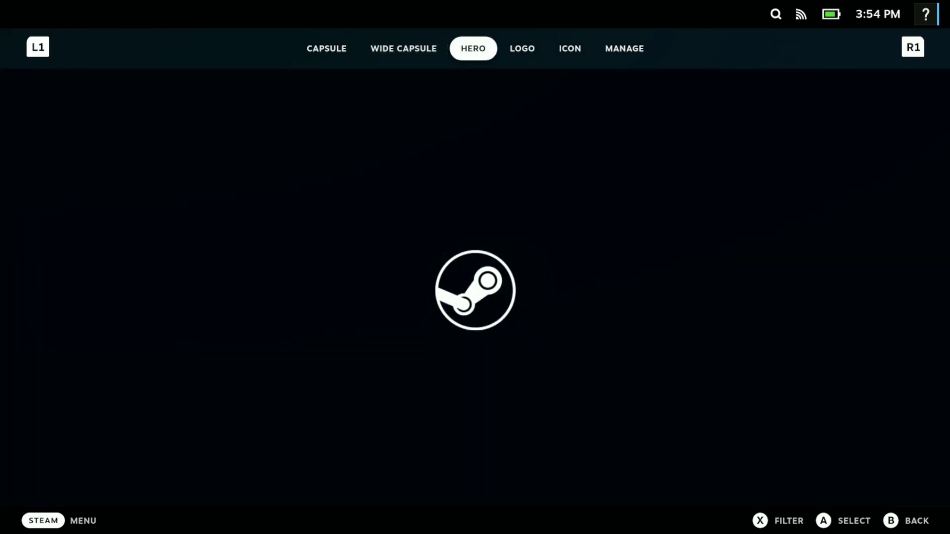
key(Tab)
key(Tab)
key(Tab)
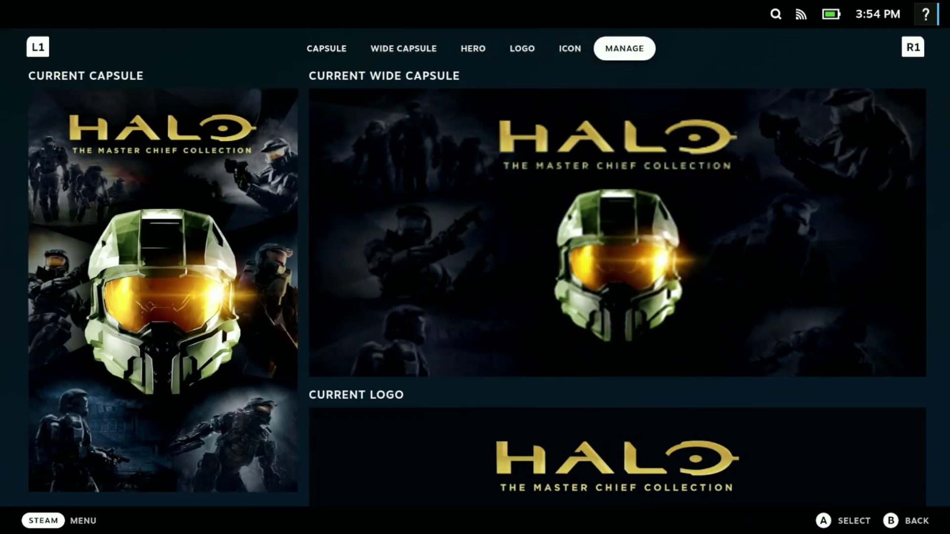
key(Down)
key(Down)
key(Up)
key(Up)
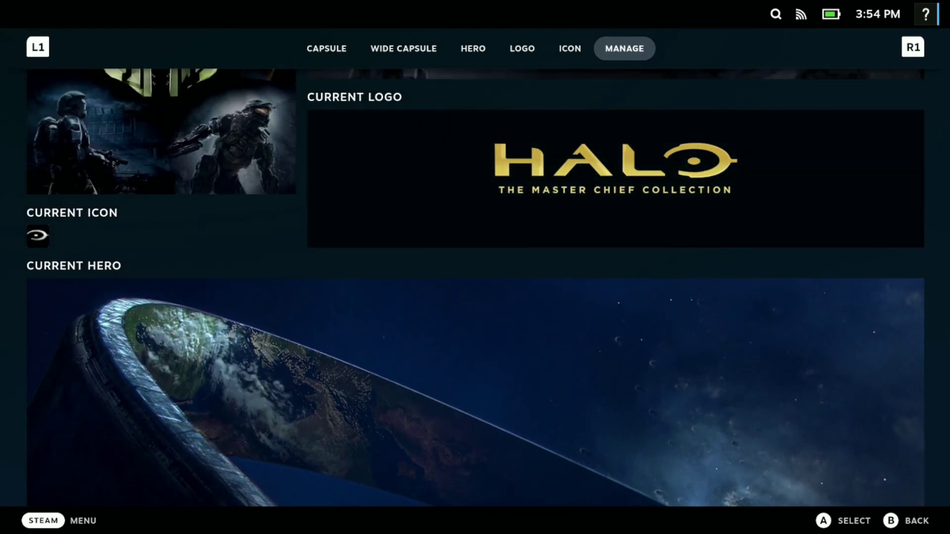
key(Escape)
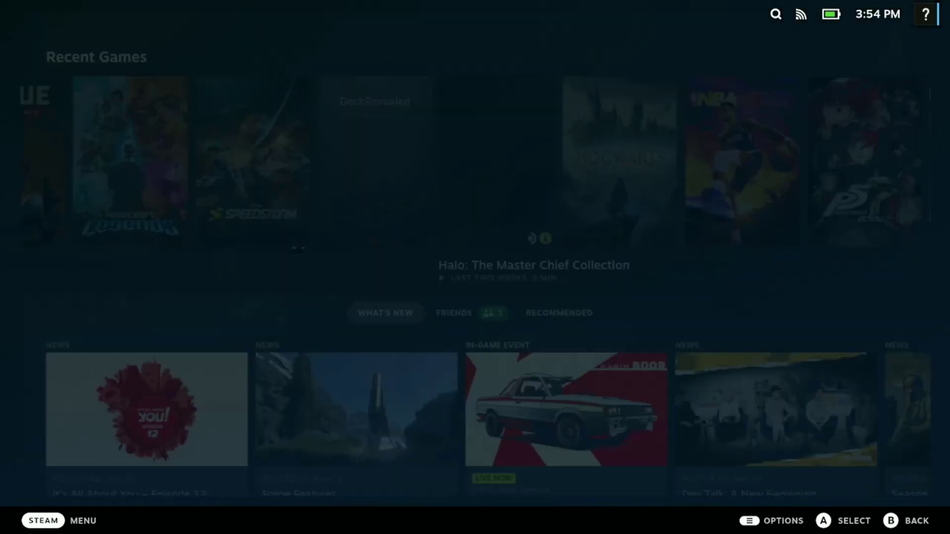
Look over the DeckRevealed game's options, then bring up the Decky plugin list
key(Left)
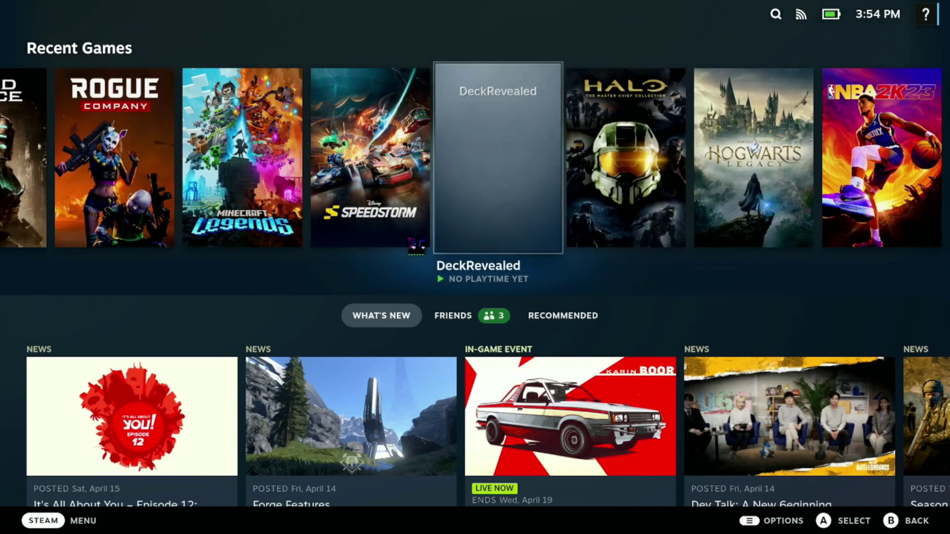
key(Menu)
key(Down)
key(Down)
key(Down)
key(Down)
key(Down)
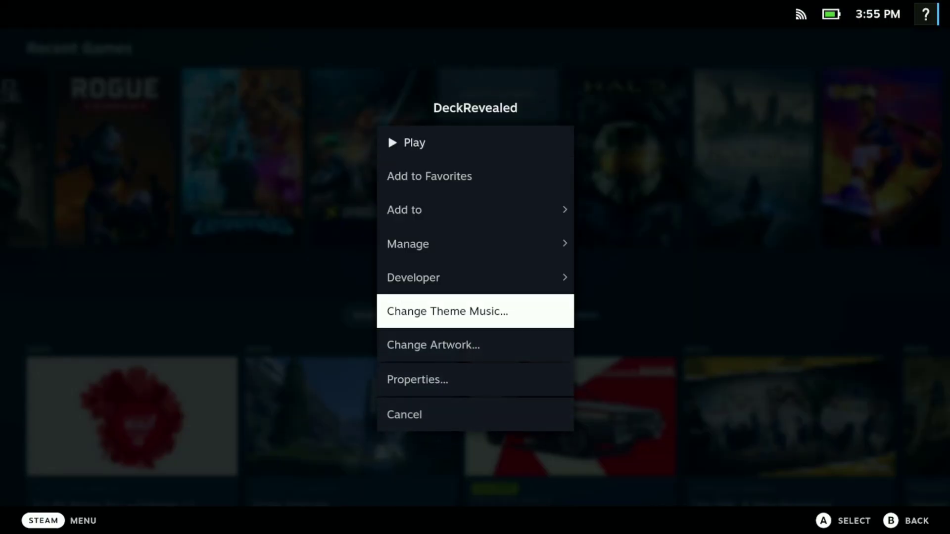
key(Up)
key(Down)
key(Down)
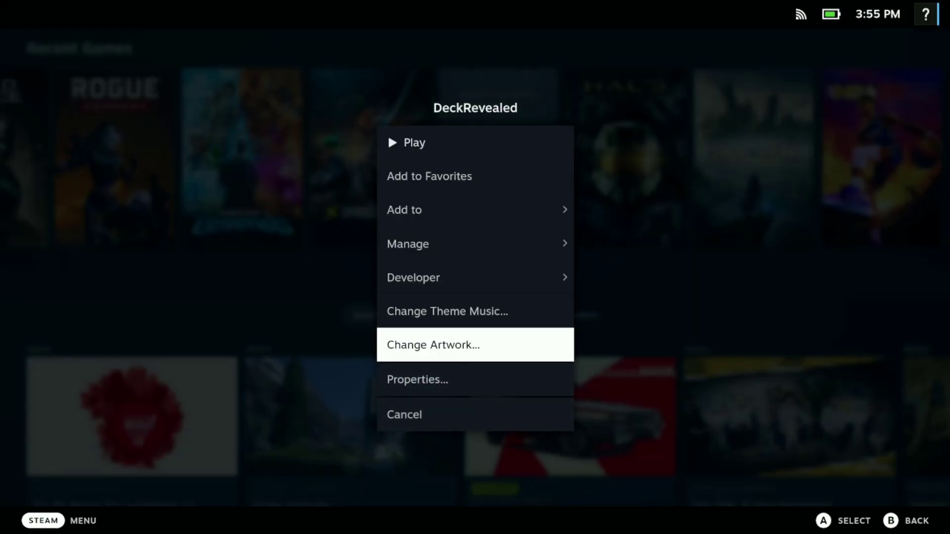
key(Escape)
key(ctrl+2)
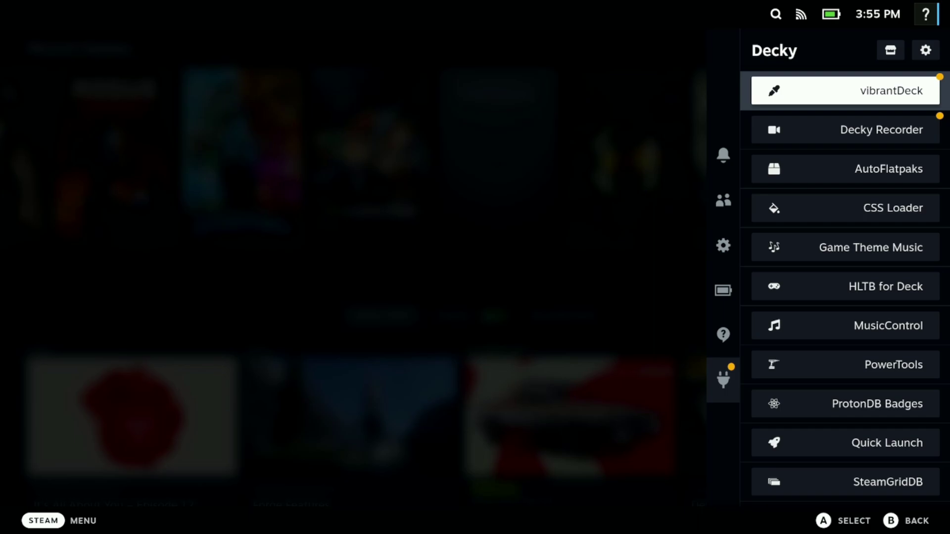
key(Down)
key(Up)
key(Down)
key(Down)
key(Down)
key(Up)
key(Up)
key(Up)
key(Down)
key(Return)
key(Down)
key(Down)
key(Down)
key(Down)
key(Up)
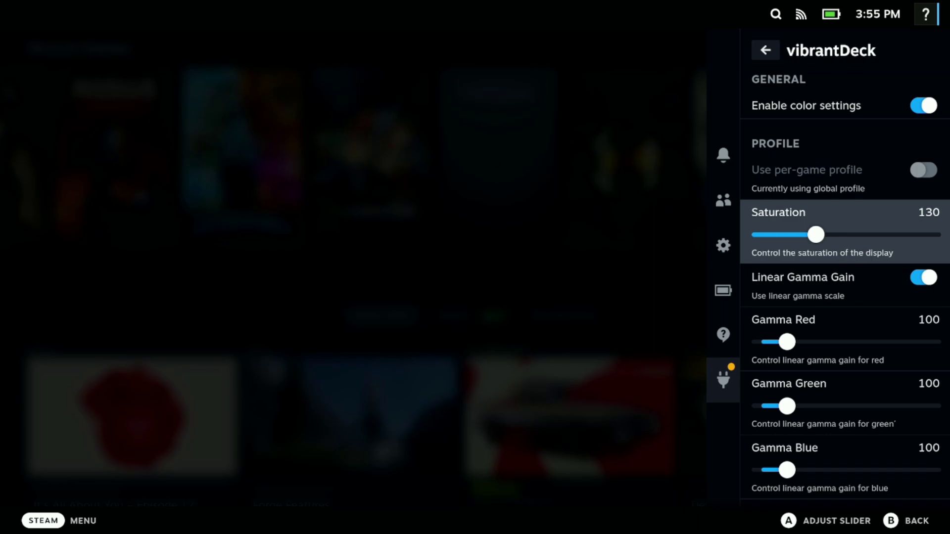
key(Return)
key(Left)
key(Left)
key(Left)
key(Left)
key(Left)
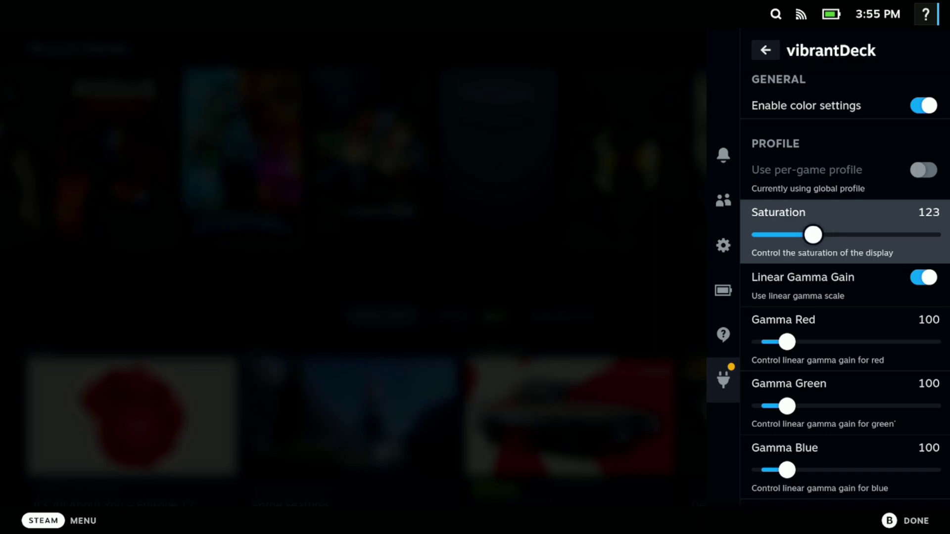
key(Left)
key(Left)
key(Left)
key(Left)
key(Left)
key(Left)
key(Left)
key(Left)
key(Left)
key(Left)
key(Left)
key(Left)
key(Left)
key(Left)
key(Left)
key(Left)
key(Left)
key(Left)
key(Left)
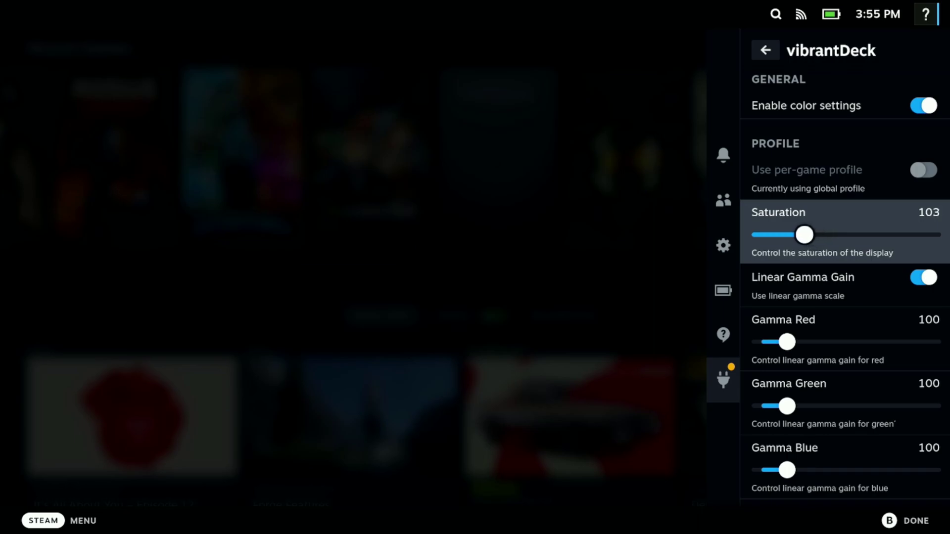
key(Left)
key(Left)
key(Left)
key(Left)
key(Left)
key(Left)
key(Left)
key(Left)
key(Left)
key(Left)
key(Left)
key(Left)
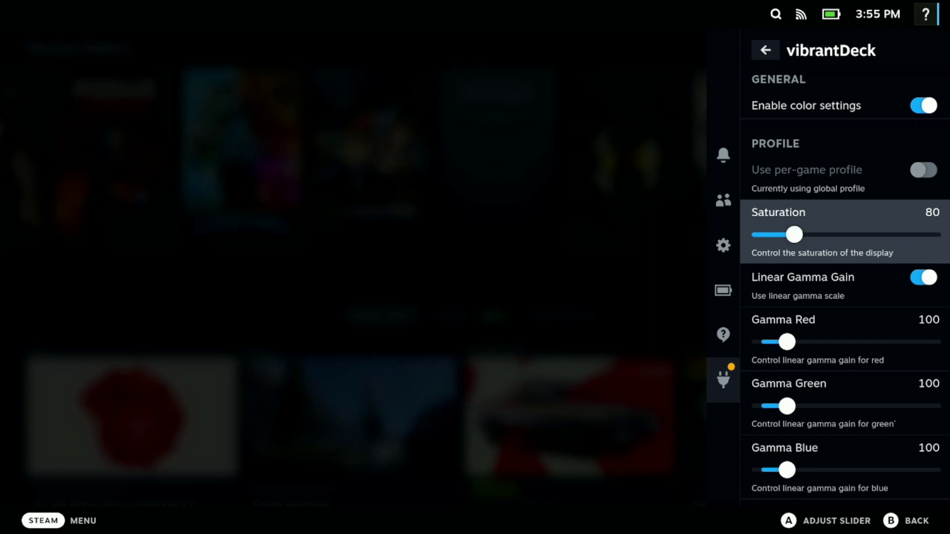
key(Escape)
key(Escape)
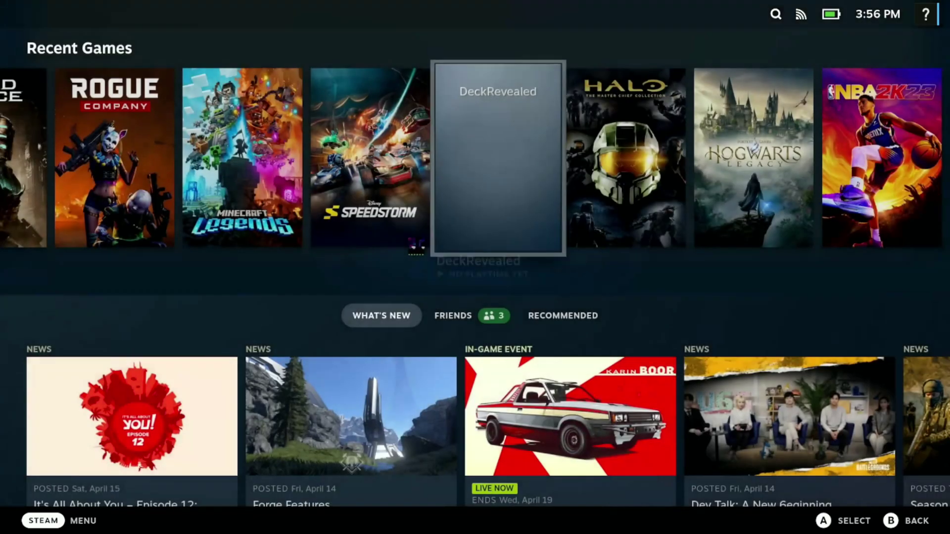
key(Left)
key(Left)
key(Right)
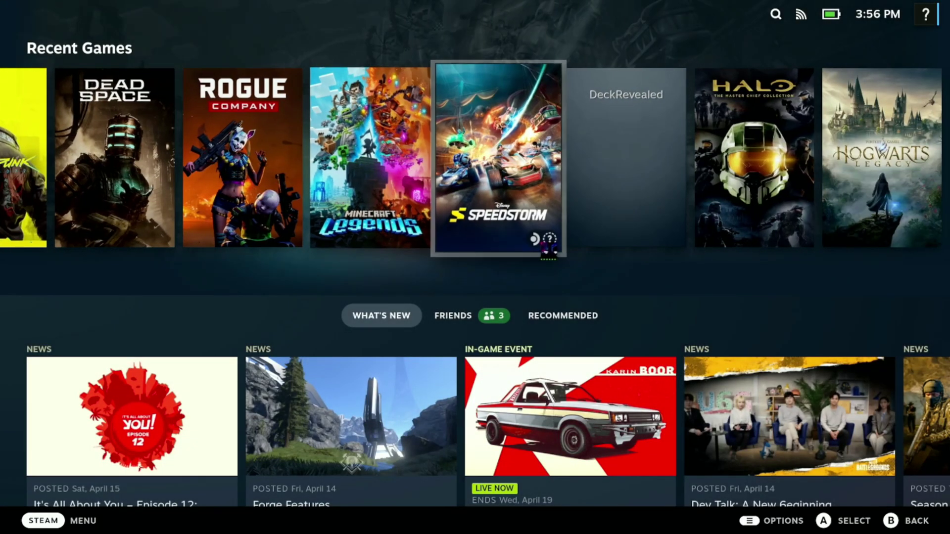
key(ctrl+2)
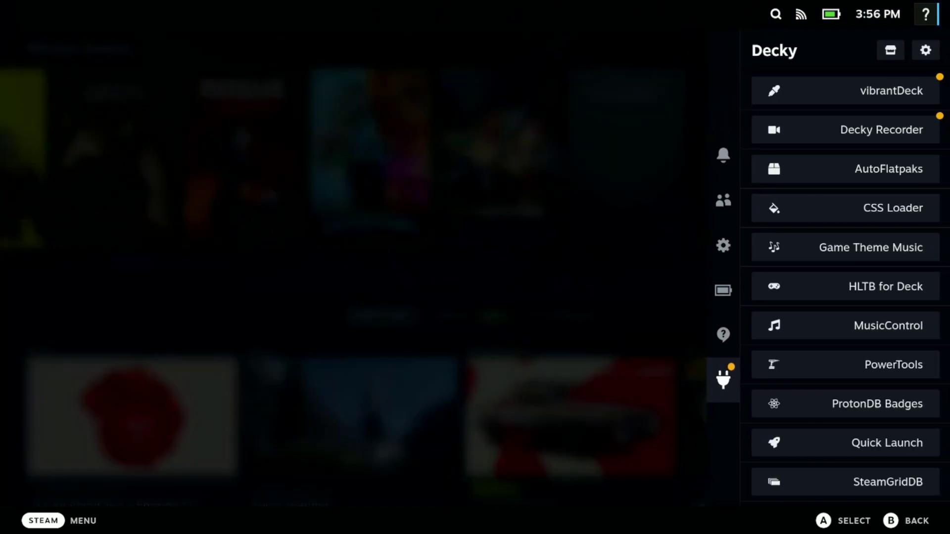
key(Down)
key(Return)
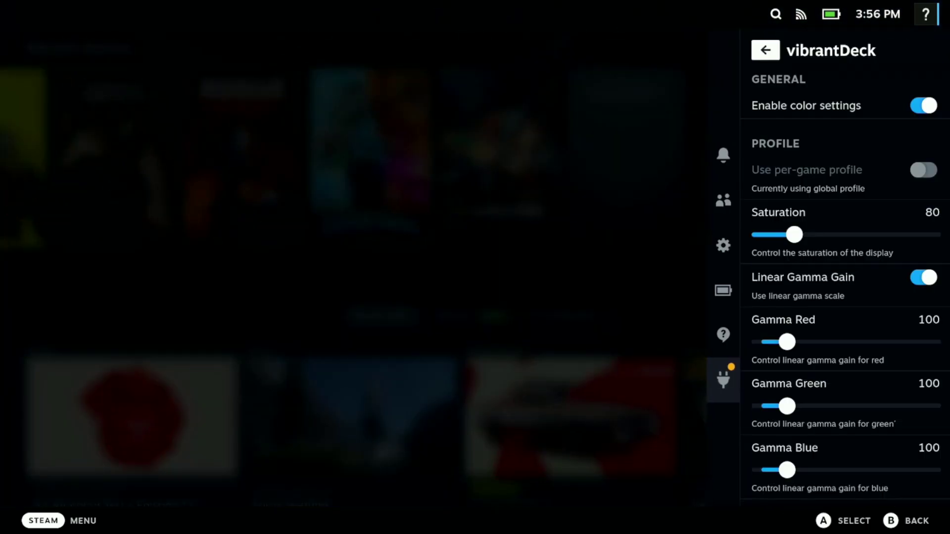
key(Down)
key(Down)
key(Down)
key(Return)
key(Right)
key(Right)
key(Left)
key(Left)
key(Left)
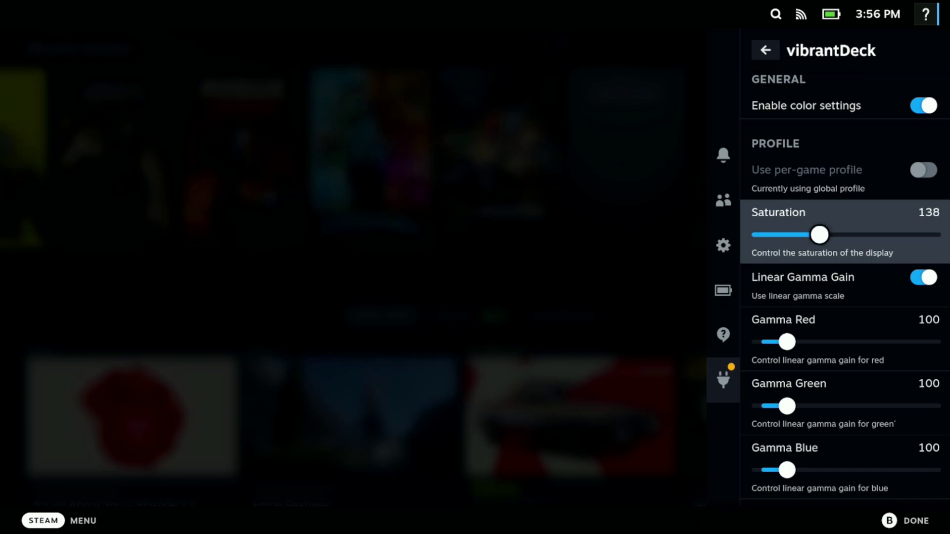
key(Left)
key(Escape)
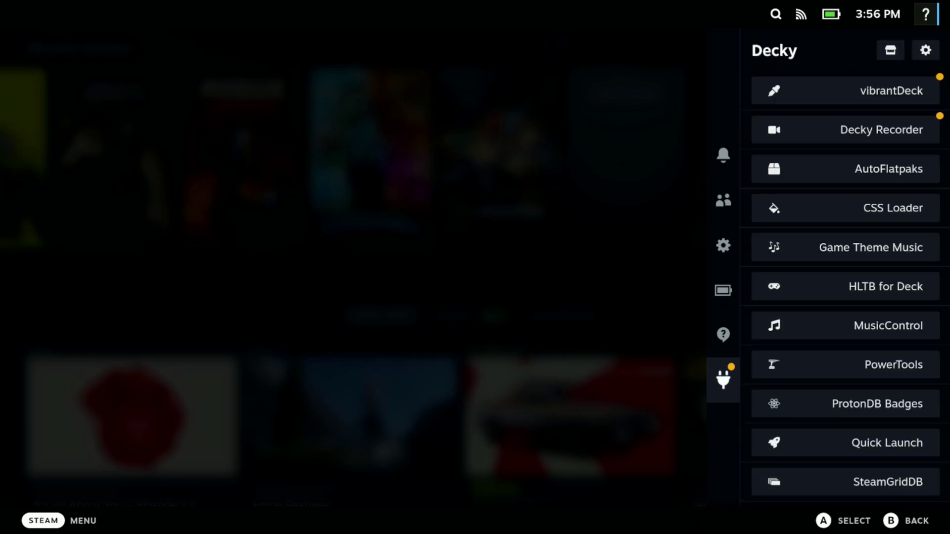
key(Escape)
key(Left)
key(Left)
key(Right)
key(Right)
key(Right)
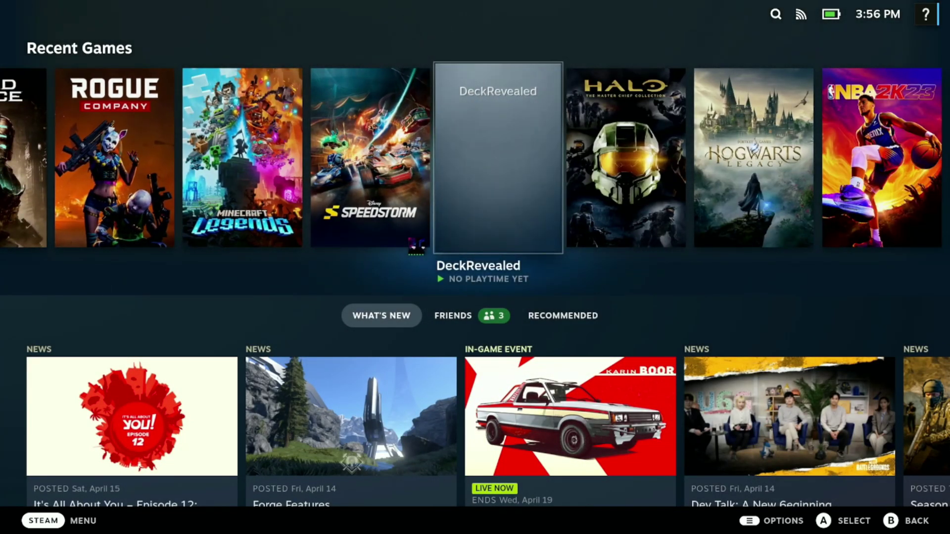
key(ctrl+2)
key(Down)
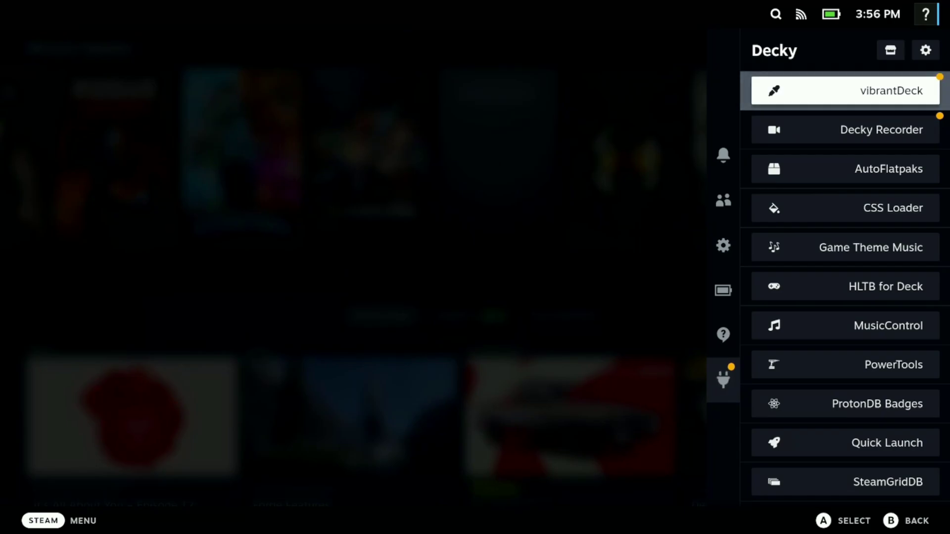
key(Down)
key(Up)
key(Return)
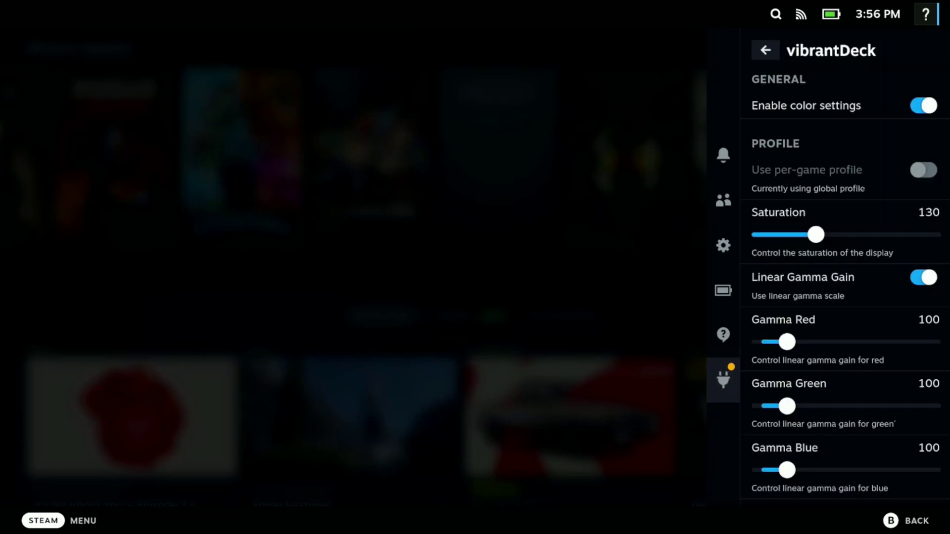
key(Down)
key(Down)
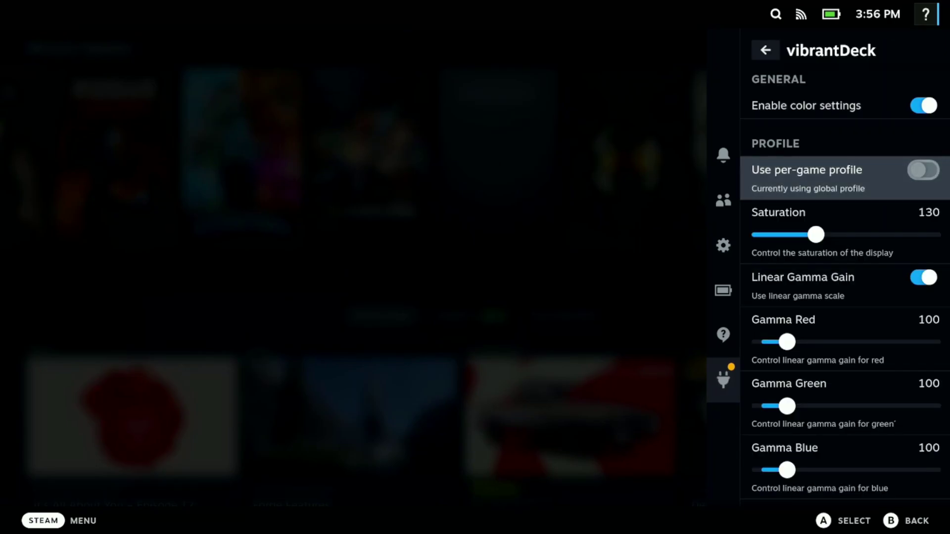
key(Up)
Leave vibrantDeck and open CSS Loader's Download Themes store
key(Escape)
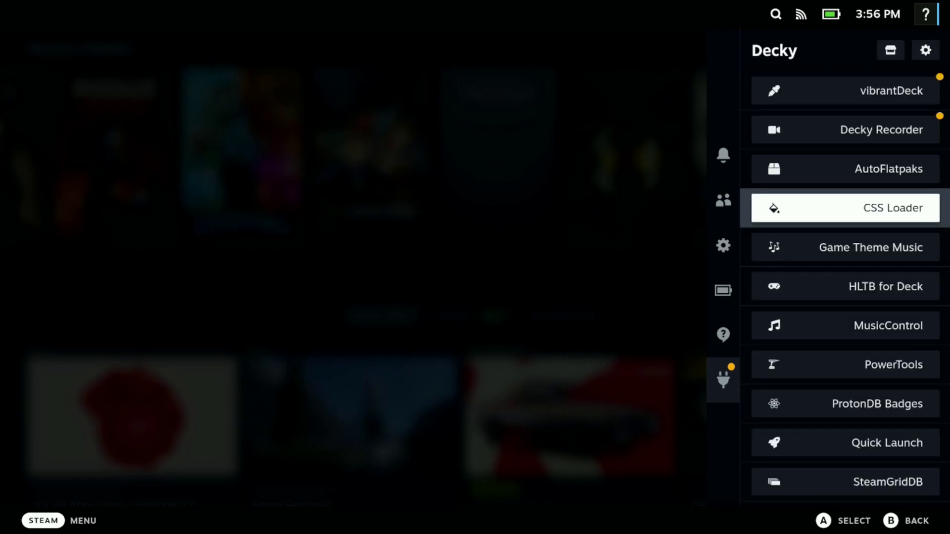
key(Return)
key(Down)
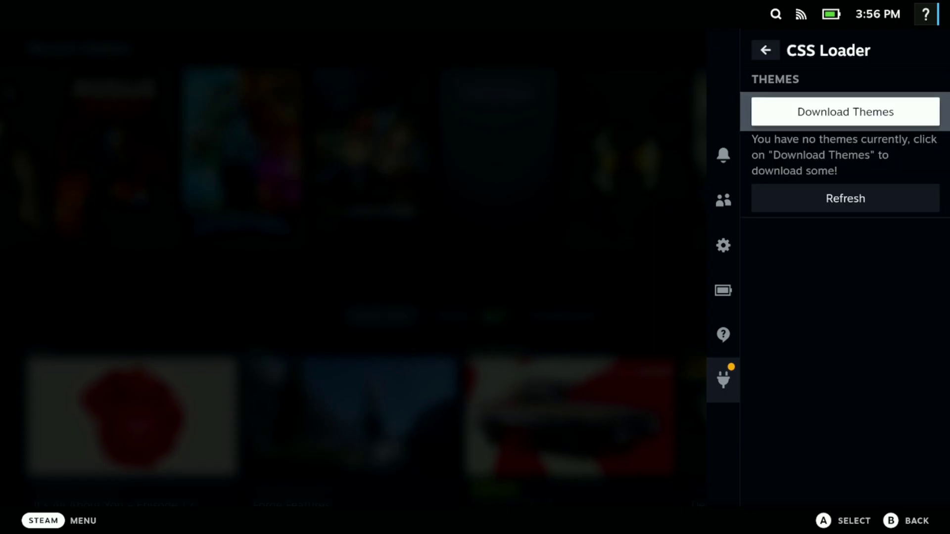
key(Return)
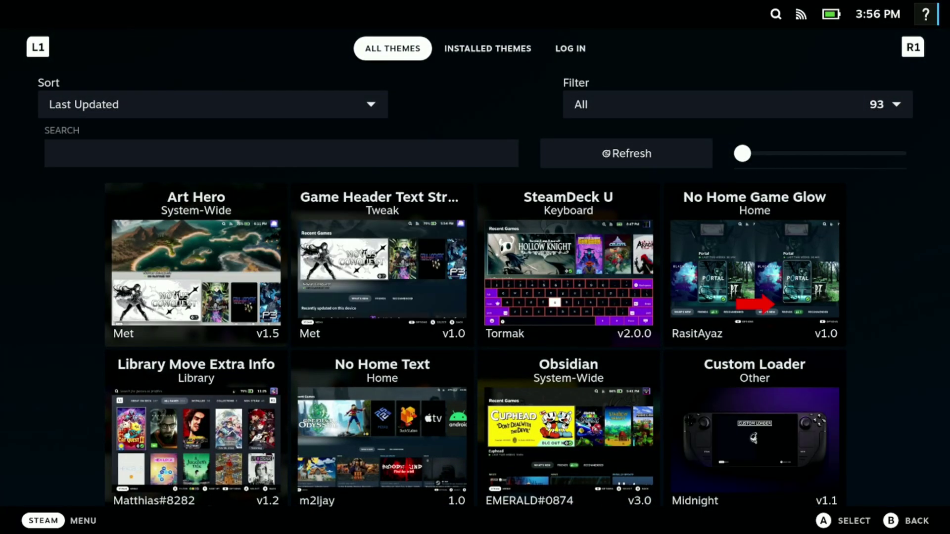
Browse the top rows of the theme grid from Art Hero over to Pip-Boy
key(Down)
key(Down)
key(Down)
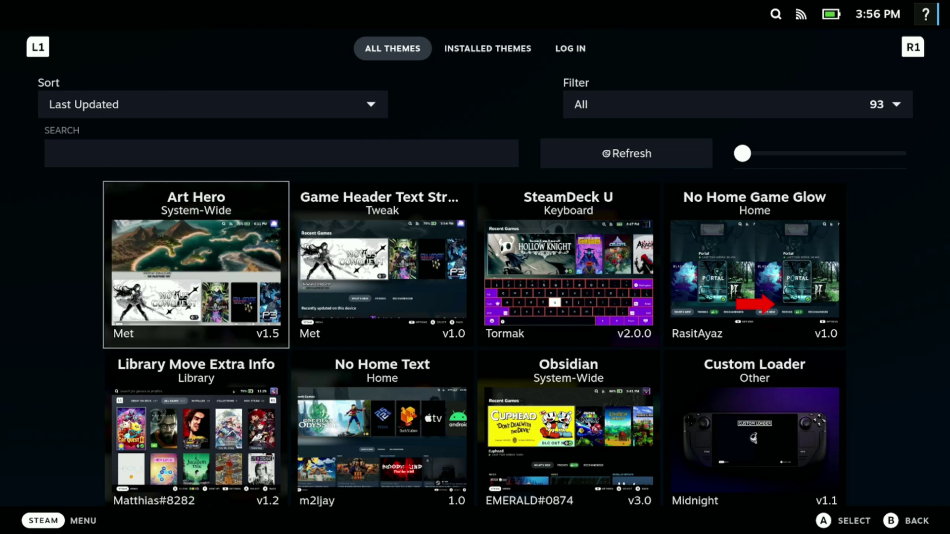
key(Down)
key(Down)
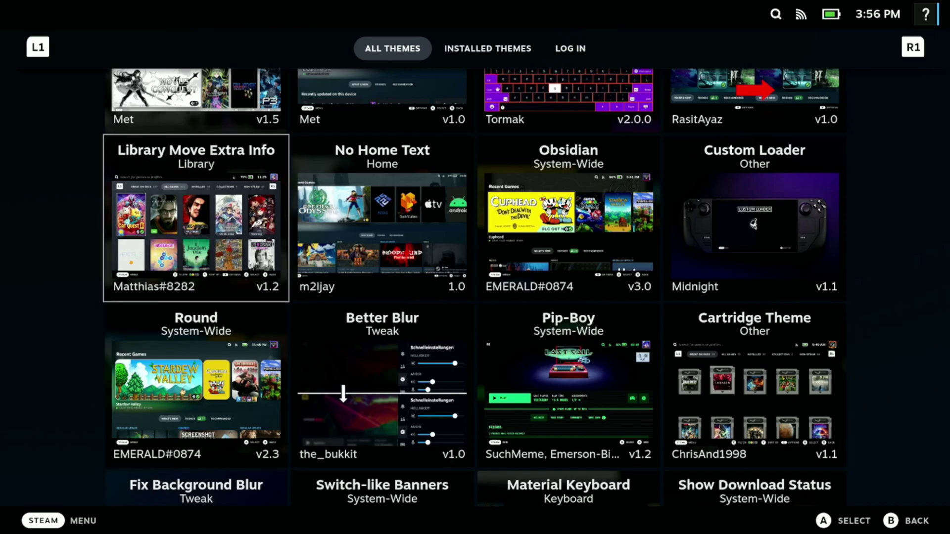
key(Up)
key(Right)
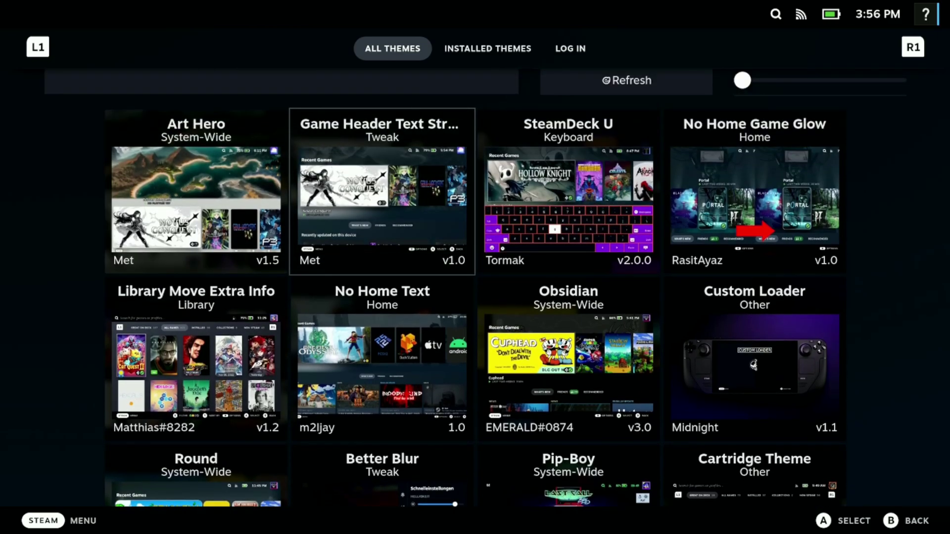
key(Right)
key(Down)
key(Down)
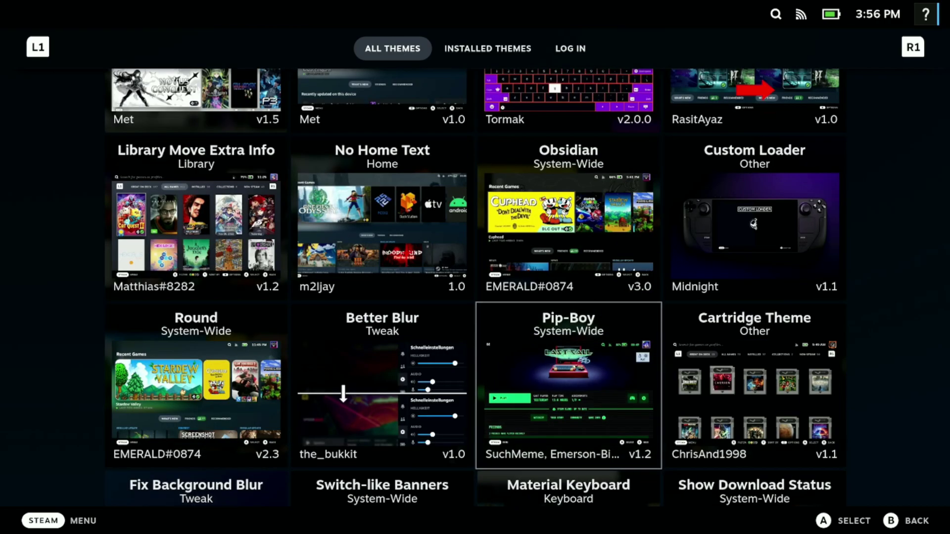
key(Up)
key(Down)
key(Down)
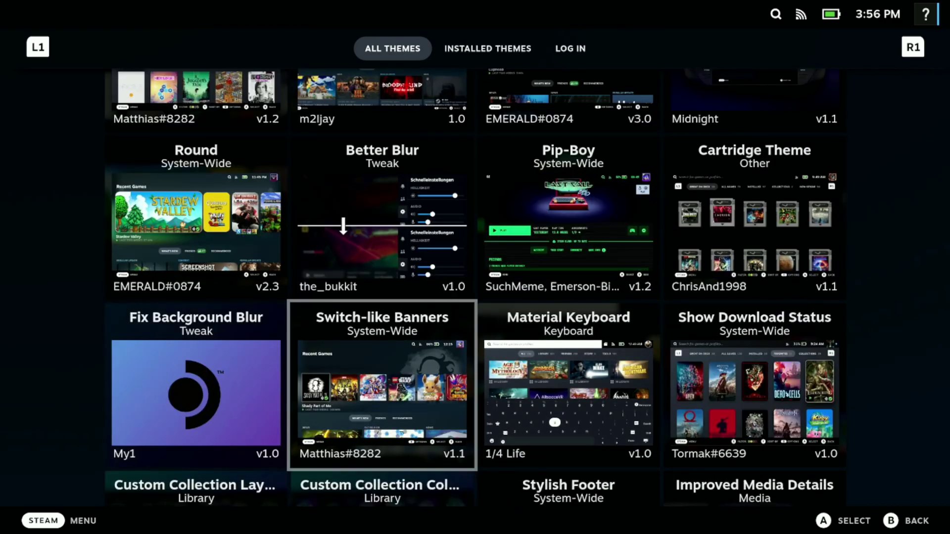
key(Left)
Scroll further down the theme grid and open the Dragalia Deck theme
key(Down)
key(Up)
key(Right)
key(Right)
key(Right)
key(Down)
key(Down)
key(Down)
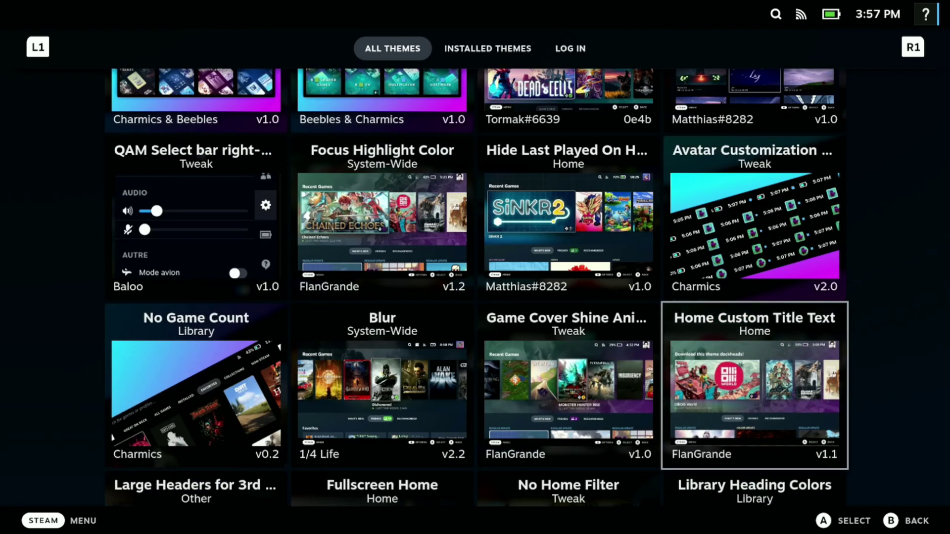
key(Left)
key(Left)
key(Left)
key(Right)
key(Right)
key(Right)
key(Down)
key(Down)
key(Left)
key(Left)
key(Left)
key(Down)
key(Down)
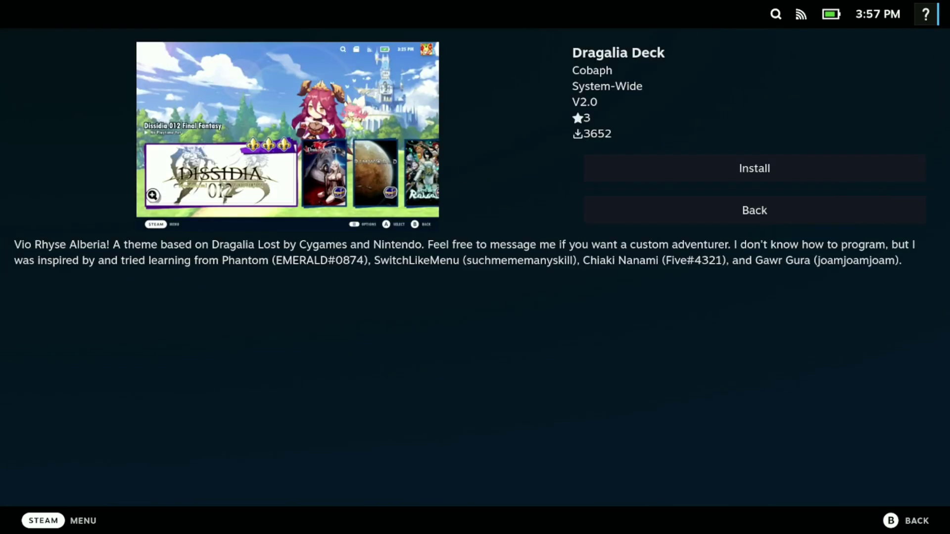
key(Return)
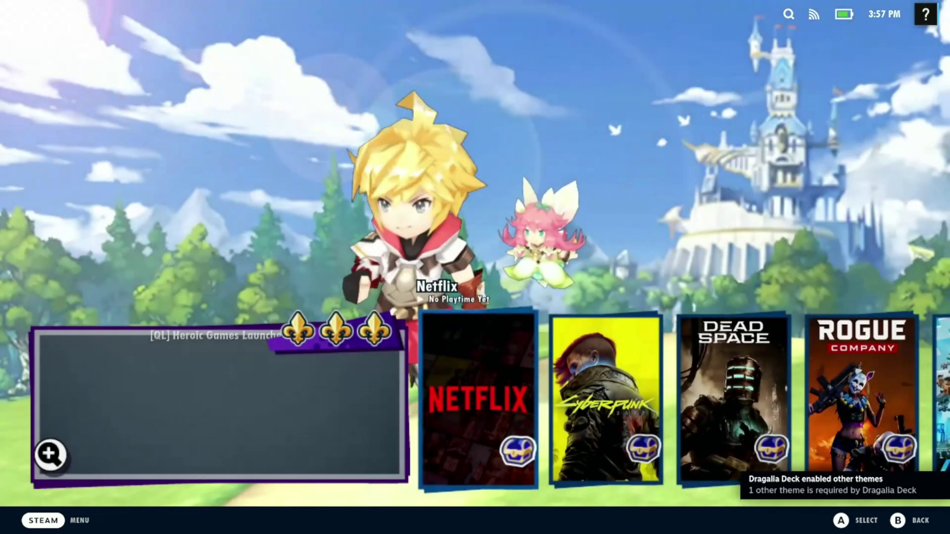
key(Down)
key(Up)
key(Right)
key(Right)
key(Right)
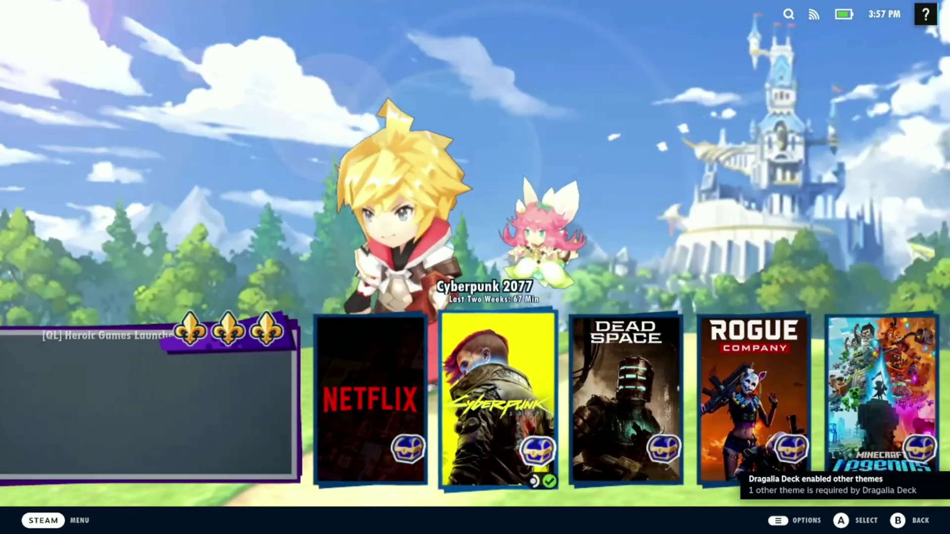
key(Down)
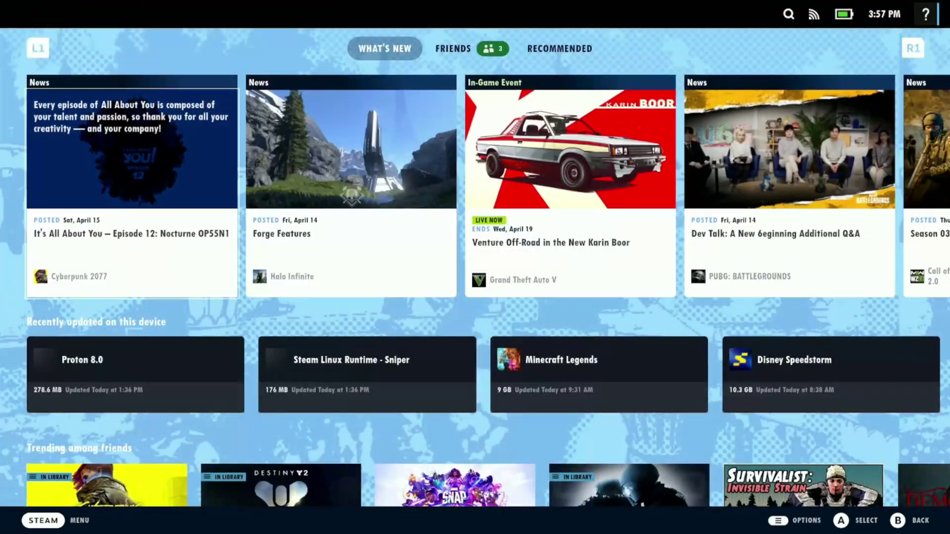
key(Up)
key(Right)
key(Right)
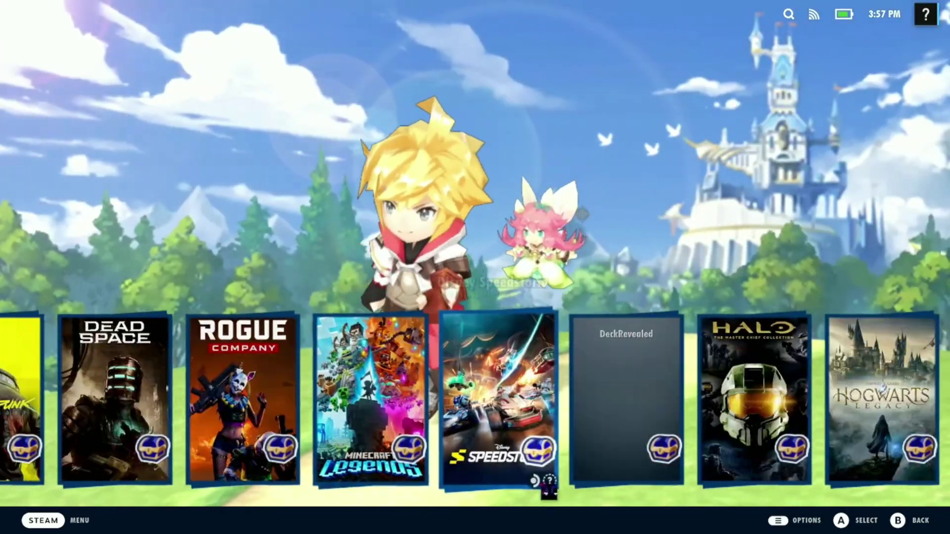
key(Left)
key(Left)
key(Left)
key(Left)
key(Left)
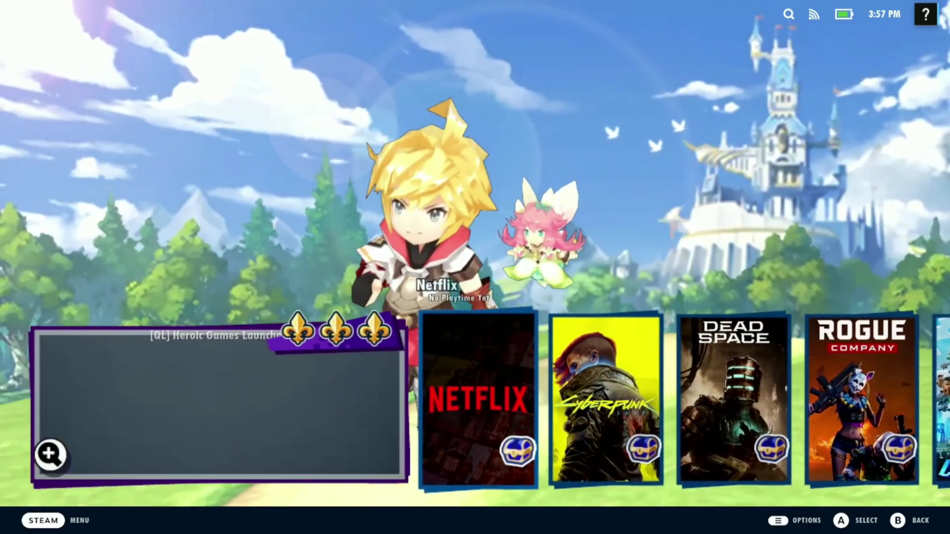
key(Down)
key(Down)
key(Down)
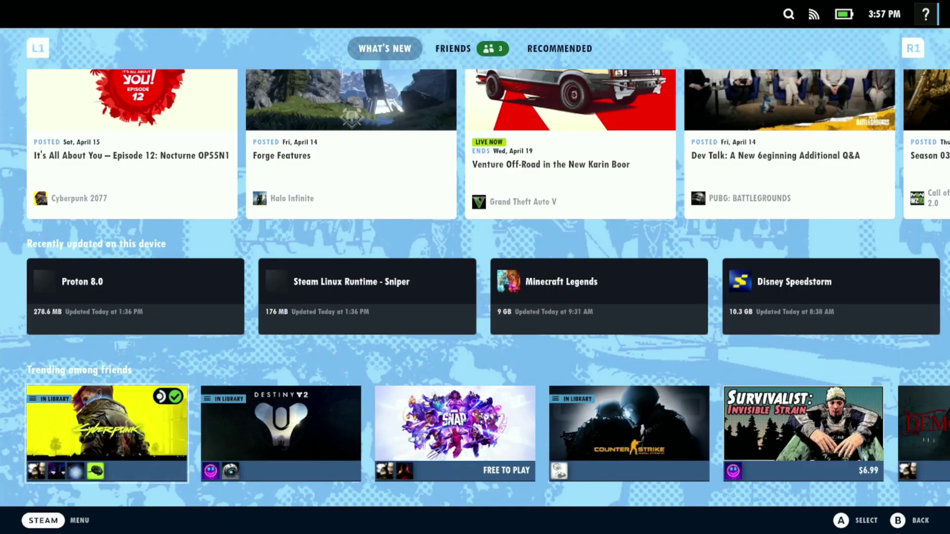
key(Right)
key(Right)
key(Up)
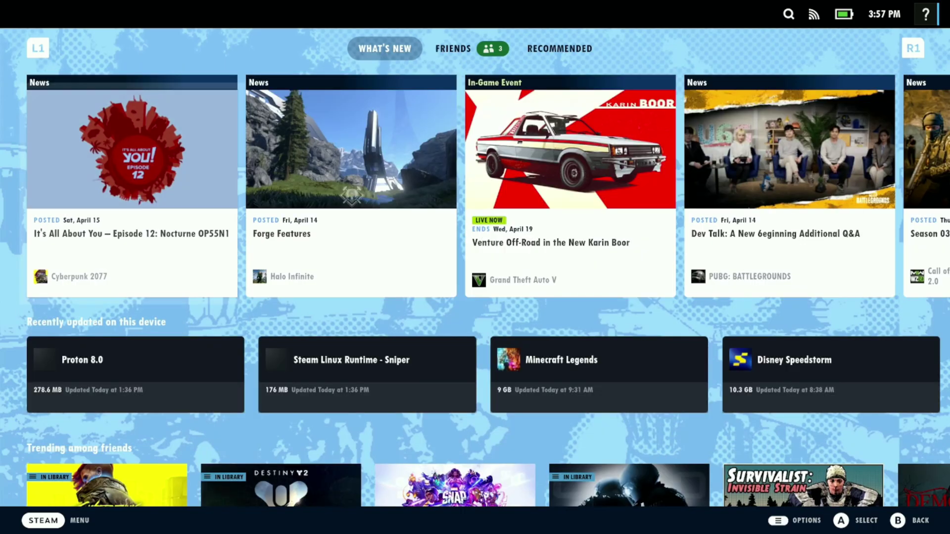
key(Up)
key(Right)
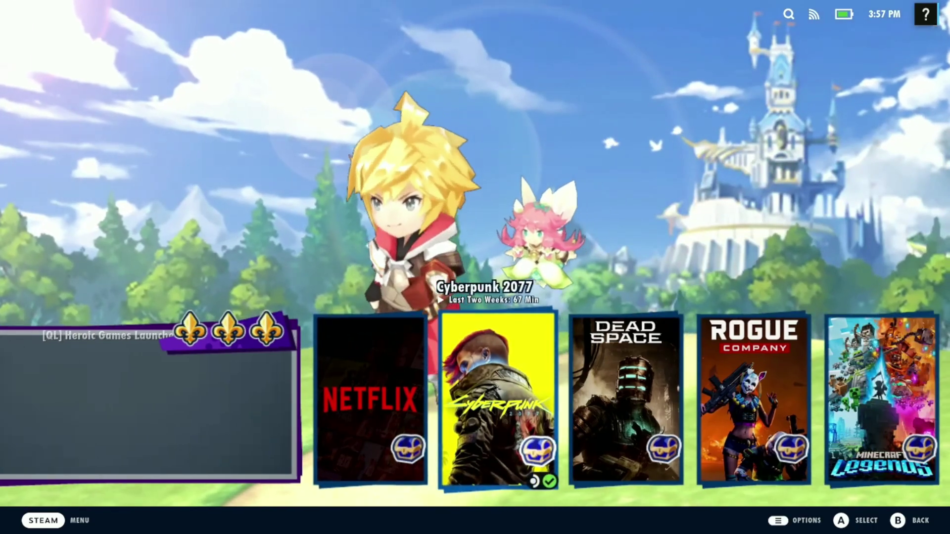
key(Right)
key(Right)
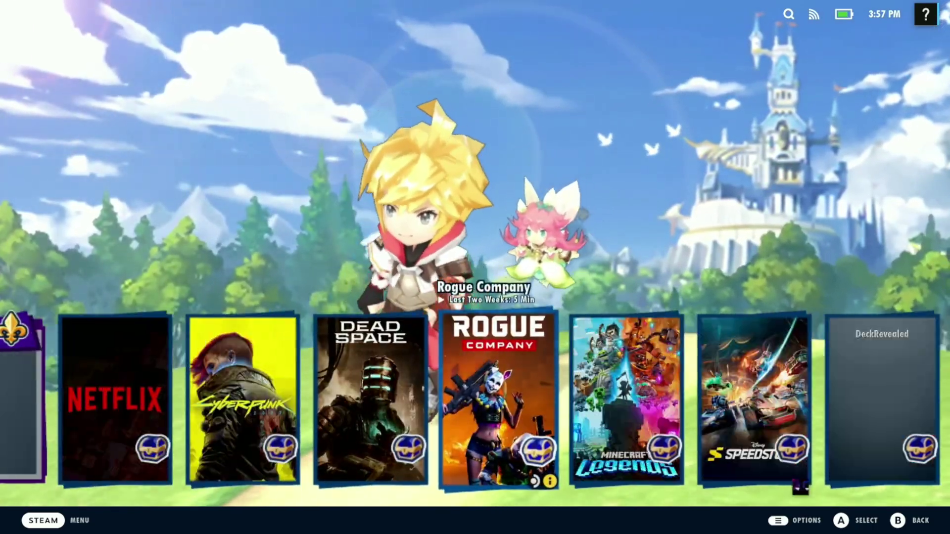
key(Down)
key(Down)
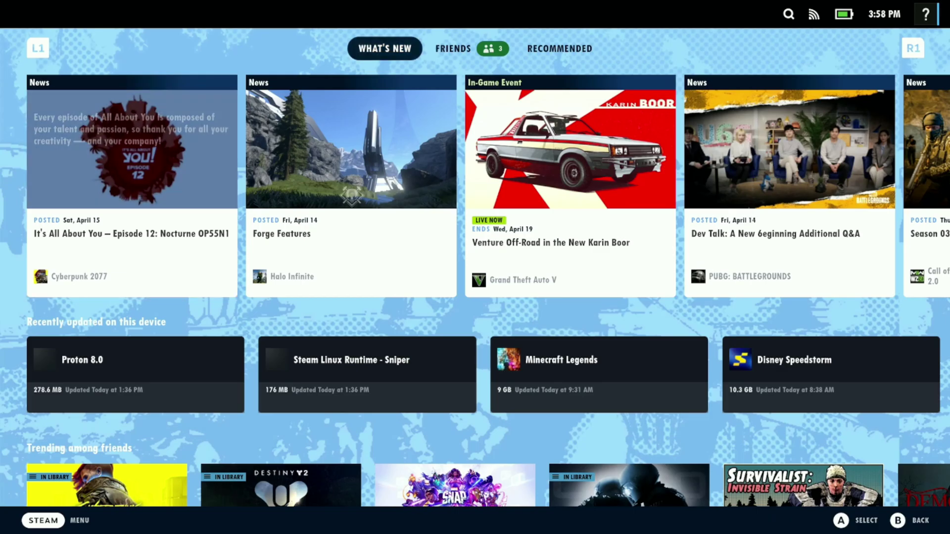
key(Up)
key(Right)
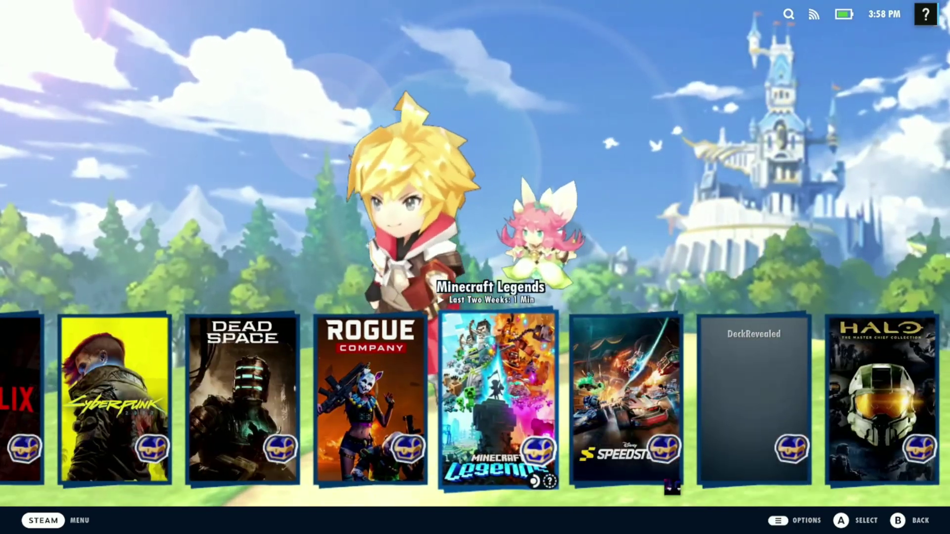
key(Left)
key(Left)
key(Left)
key(Left)
key(Left)
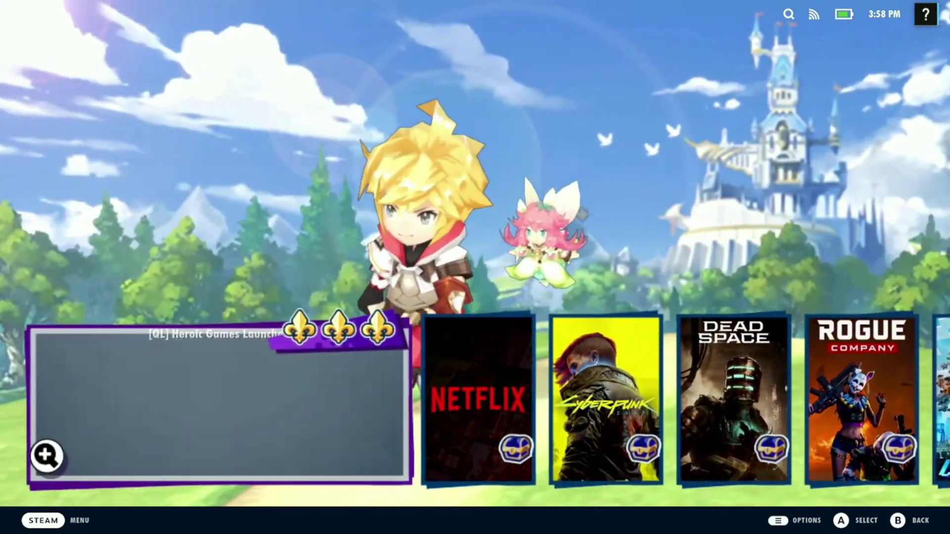
key(Right)
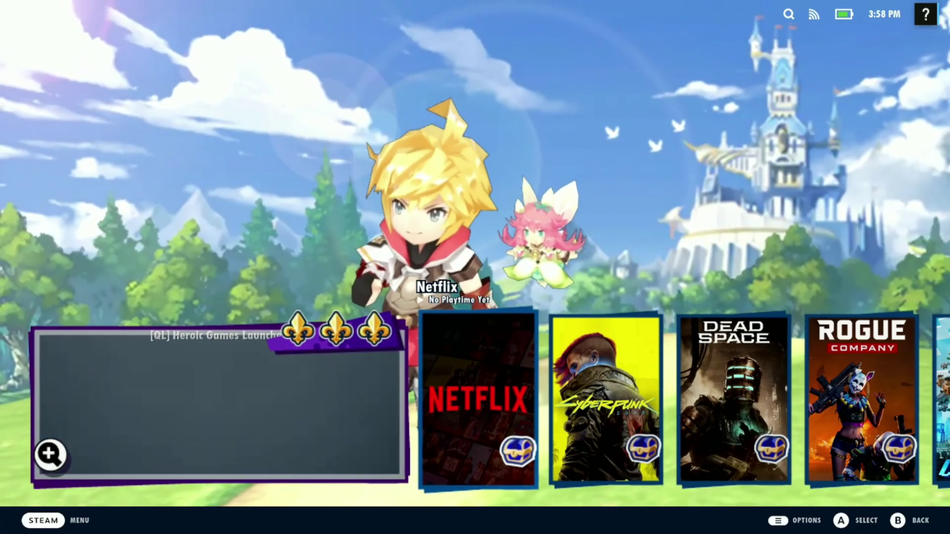
key(Right)
key(Right)
key(Right)
key(Right)
key(Right)
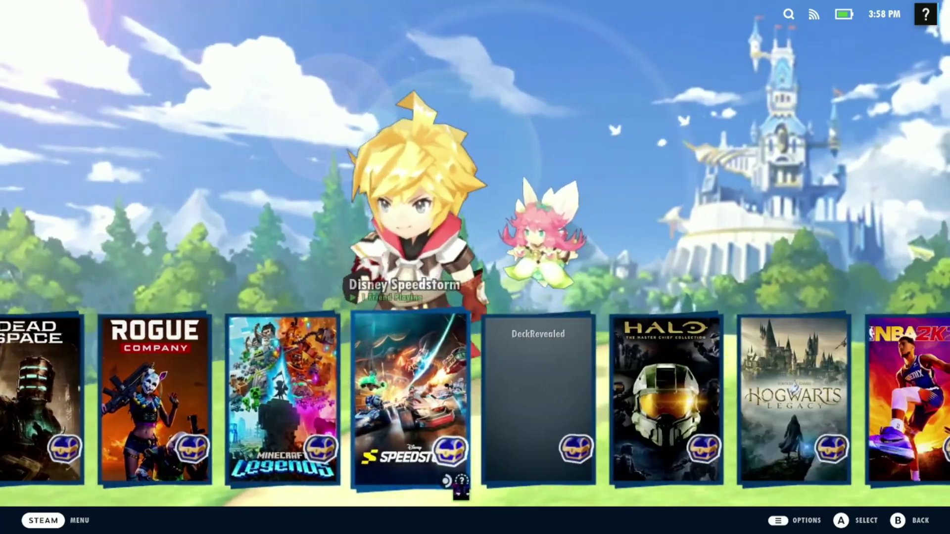
key(Right)
key(Right)
key(Right)
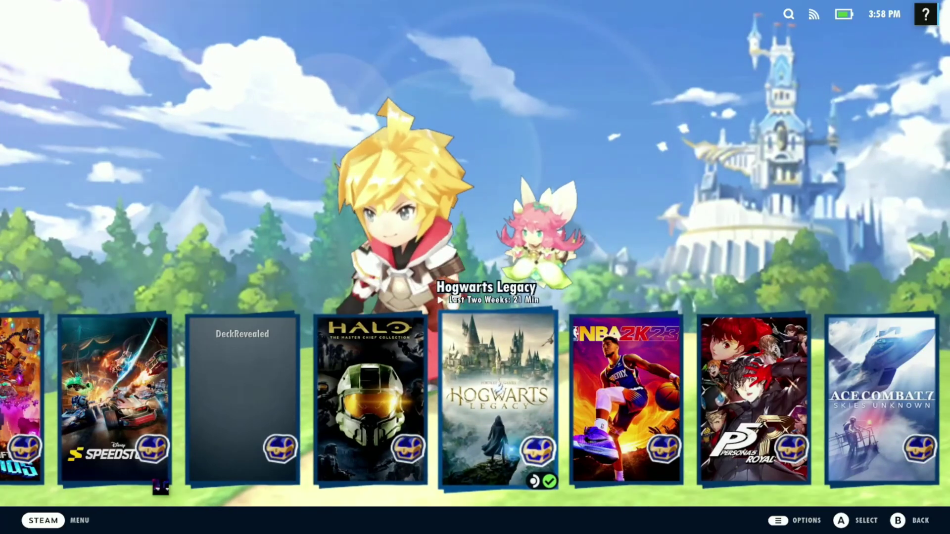
key(Right)
key(Right)
key(Right)
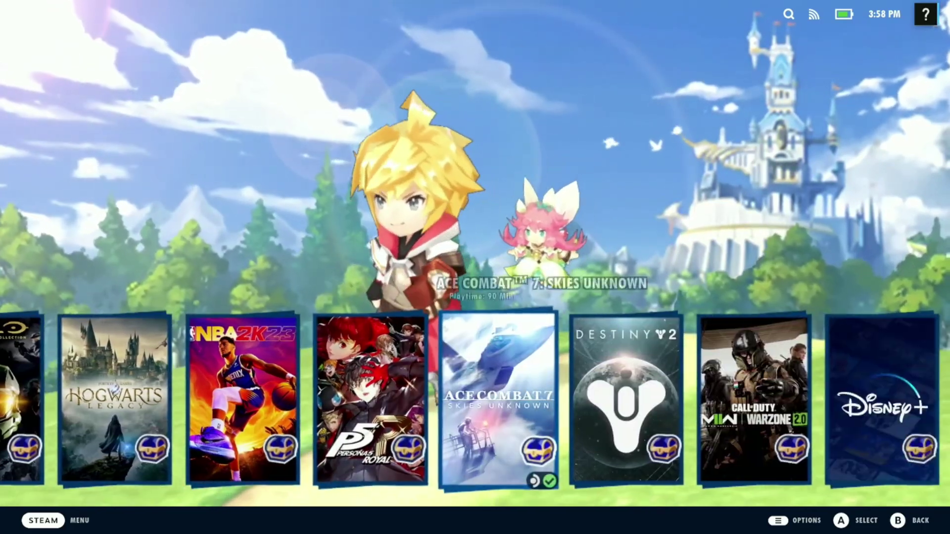
key(Down)
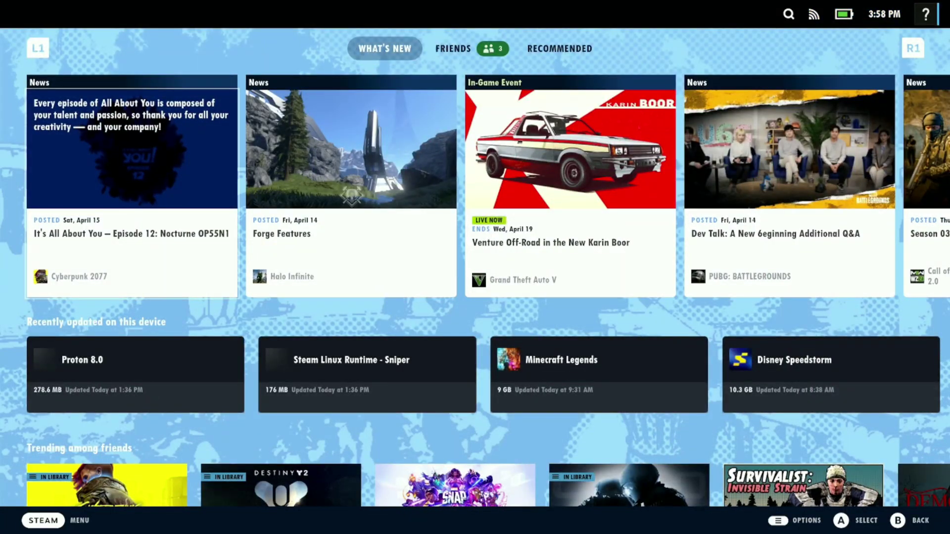